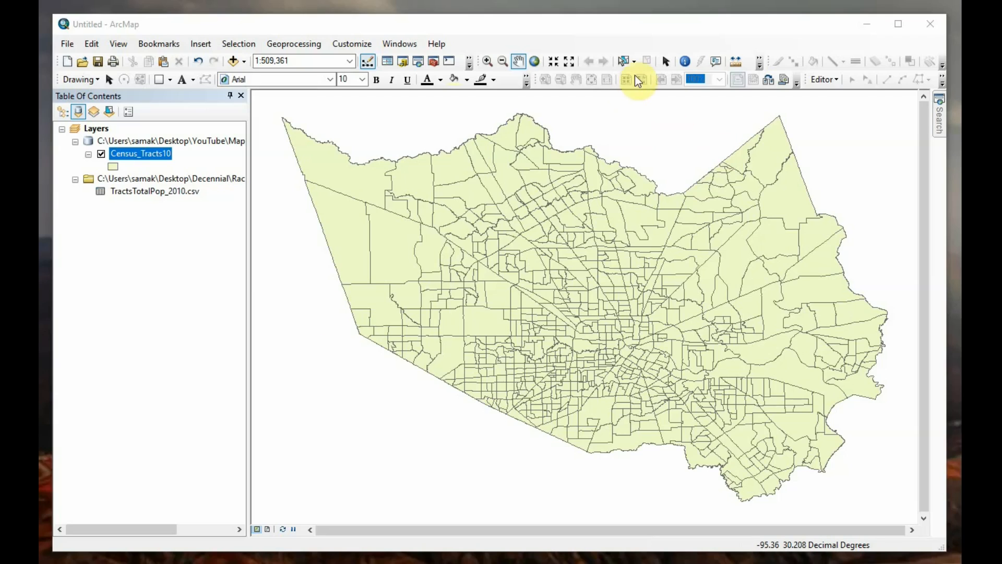
Open the Census_Tracts10 attribute table, examine the joined population fields such as P001001 and P001002, and close the table
{"action": "left_click", "coordinate": [625, 35]}
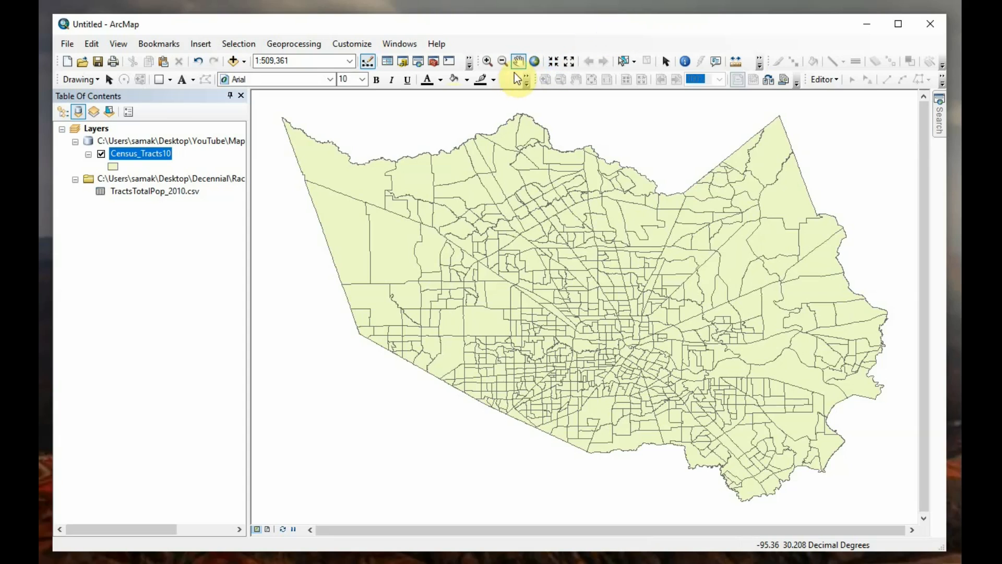
{"action": "right_click", "coordinate": [152, 153]}
{"action": "left_click", "coordinate": [181, 191]}
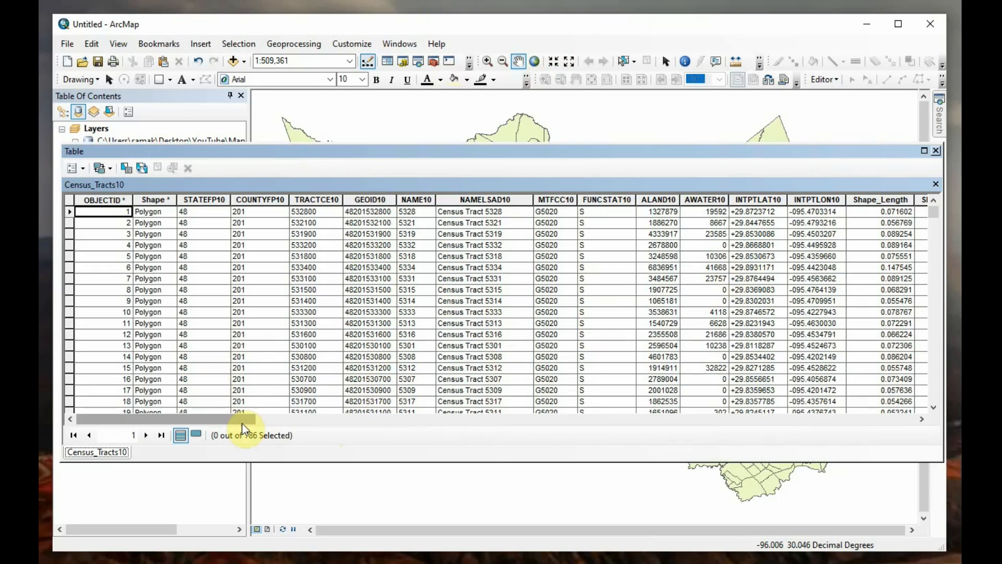
{"action": "left_click_drag", "start_coordinate": [240, 423], "coordinate": [370, 424]}
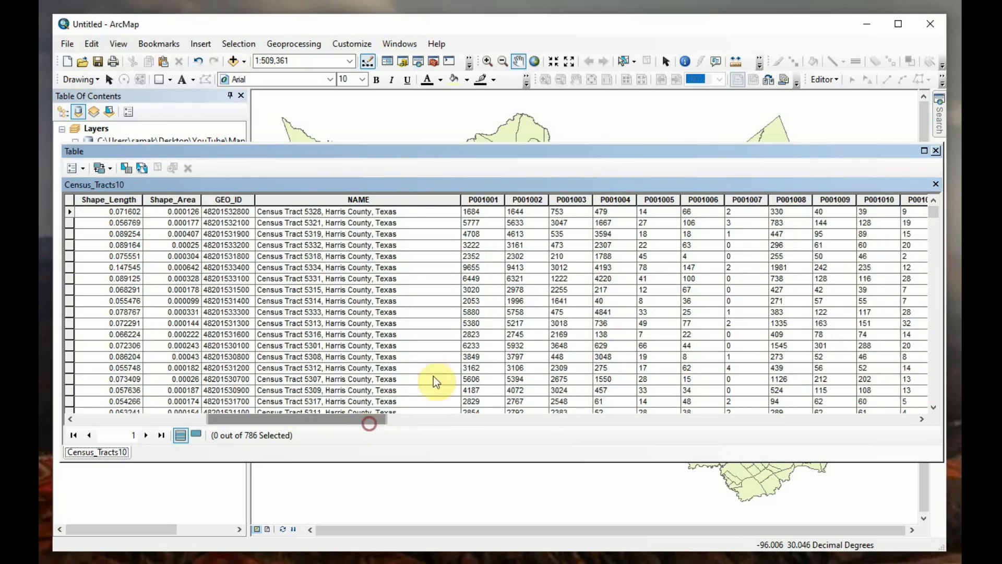
{"action": "left_click", "coordinate": [488, 199]}
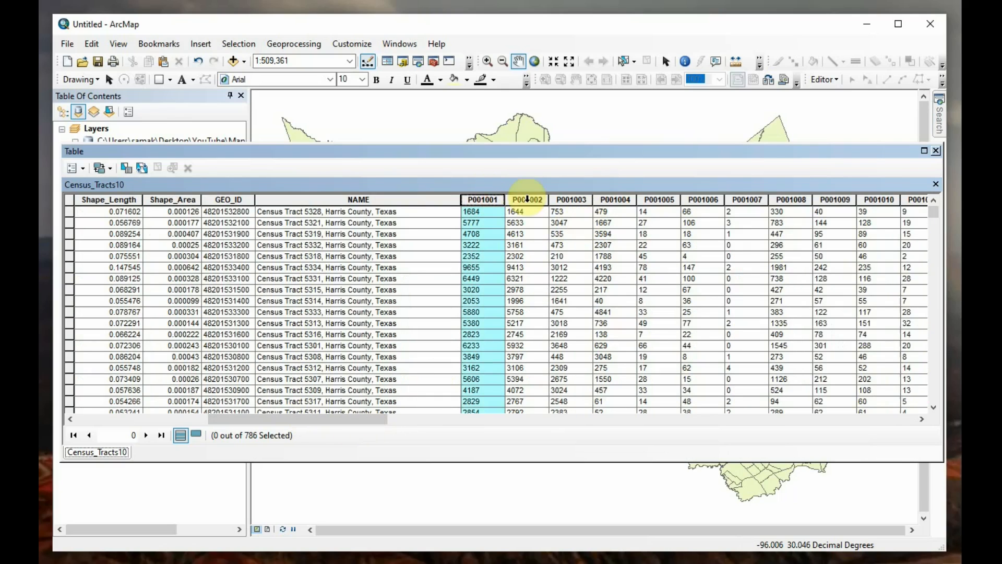
{"action": "left_click", "coordinate": [517, 199]}
{"action": "left_click", "coordinate": [588, 211]}
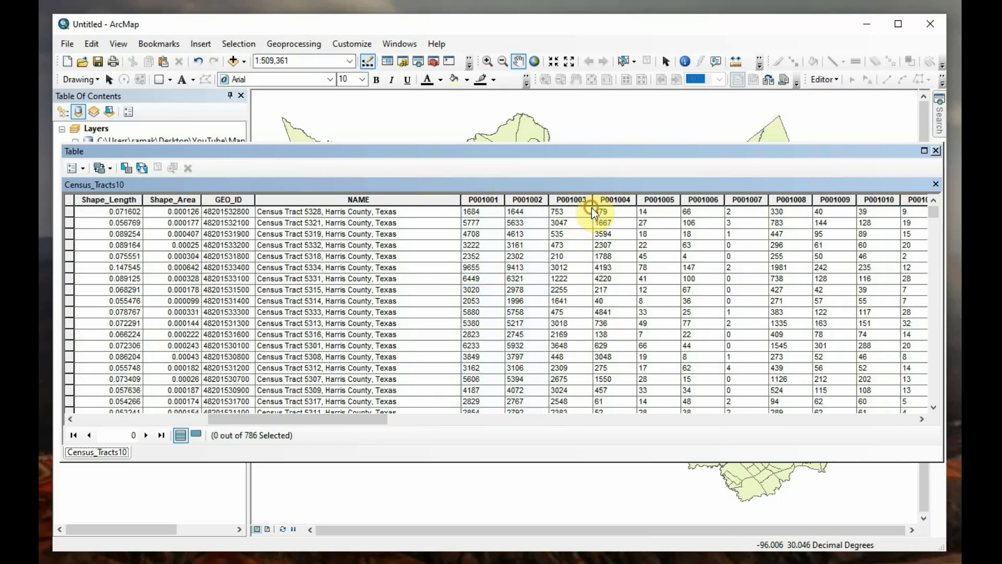
{"action": "left_click", "coordinate": [519, 211]}
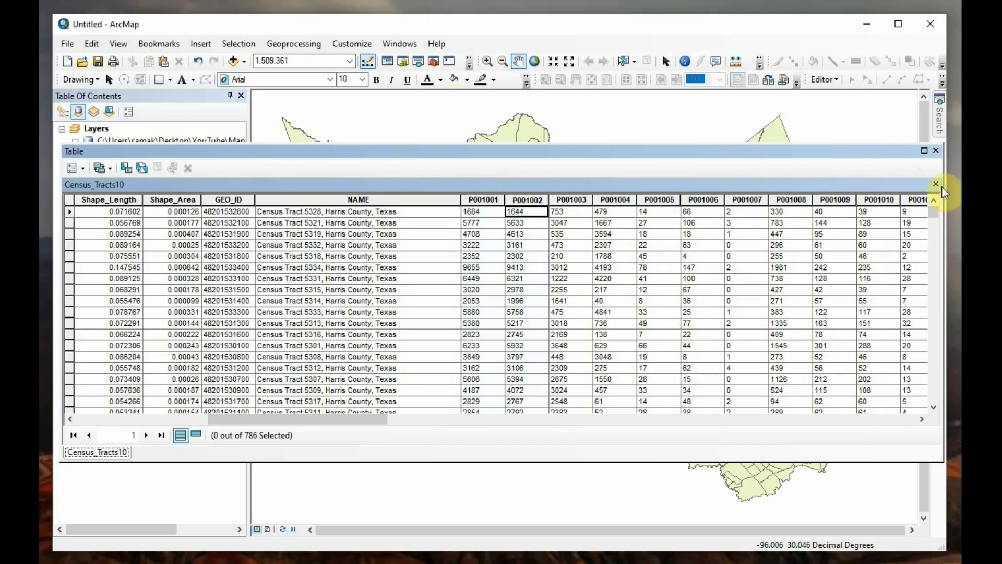
{"action": "left_click", "coordinate": [935, 150]}
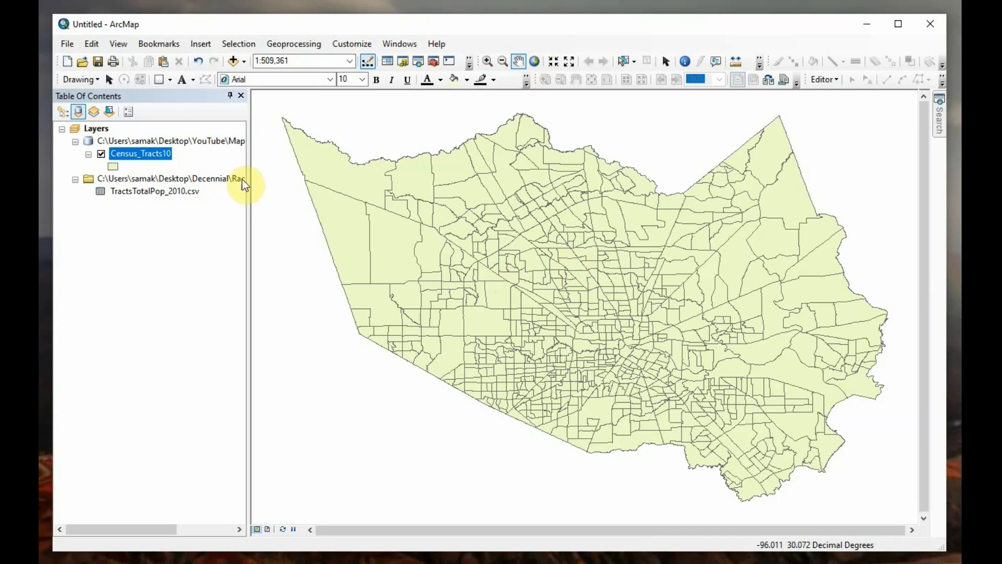
Bring up the graduated colors symbology settings in the Census_Tracts10 layer properties
{"action": "right_click", "coordinate": [146, 153]}
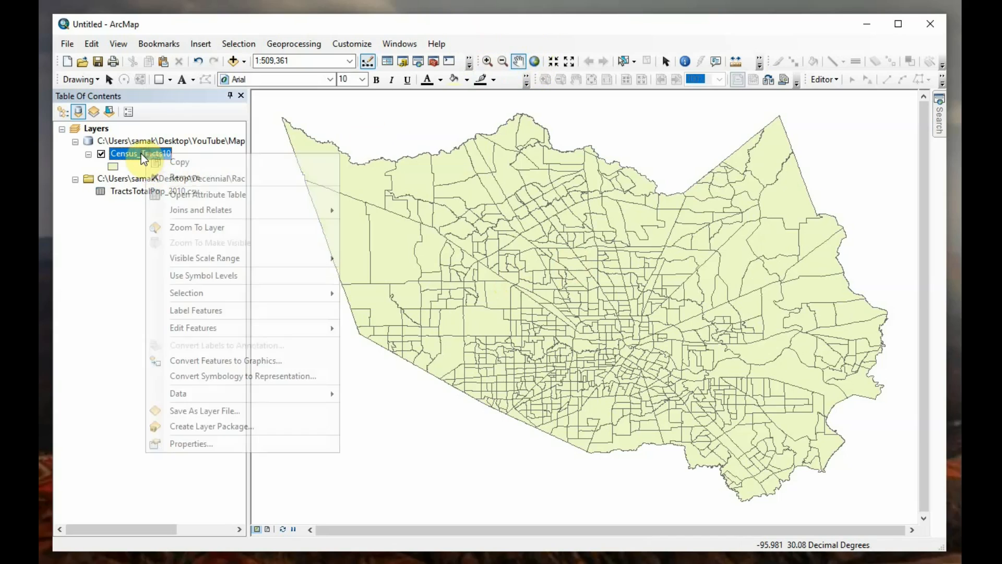
{"action": "left_click", "coordinate": [182, 442]}
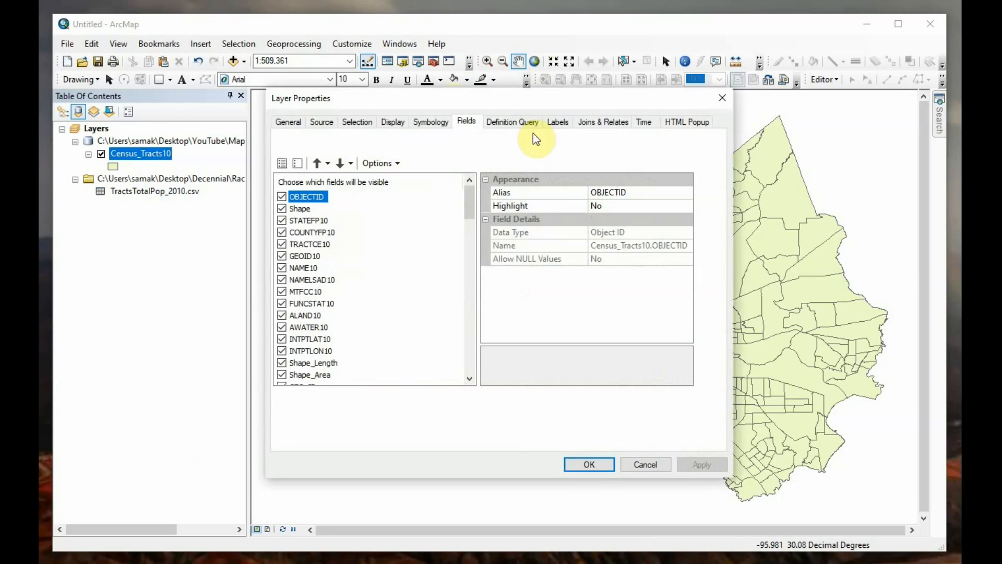
{"action": "left_click", "coordinate": [429, 121]}
{"action": "left_click", "coordinate": [293, 179]}
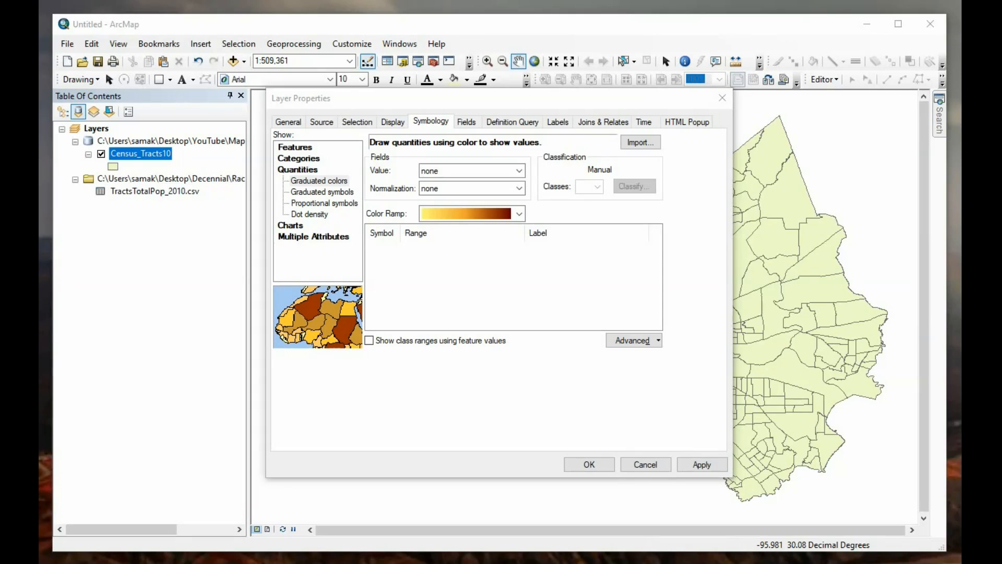
Switch to the metadata file in Notepad, check what P001001, P001003 and P001004 stand for, and minimize it
{"action": "left_click_drag", "start_coordinate": [595, 559], "coordinate": [533, 54]}
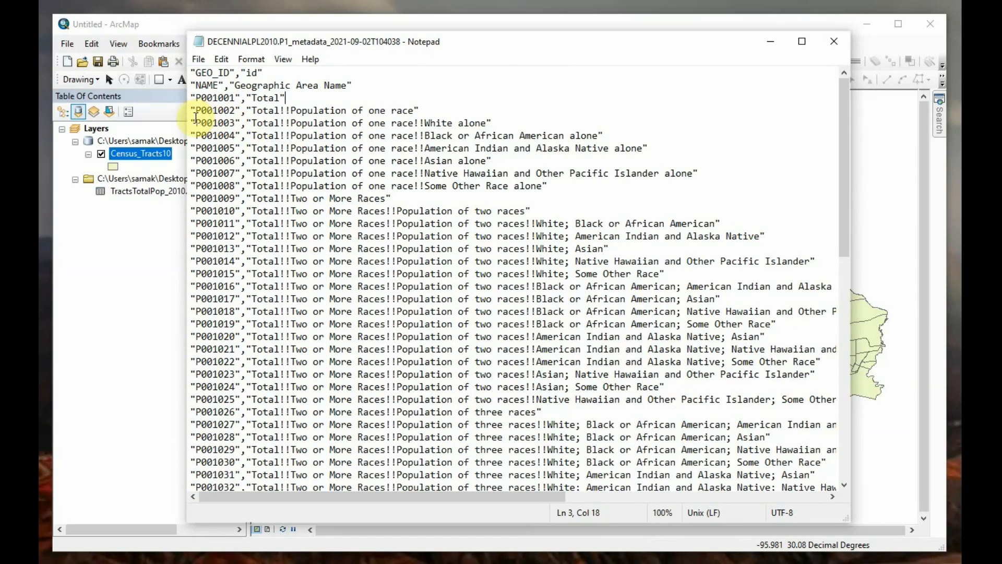
{"action": "left_click_drag", "start_coordinate": [196, 98], "coordinate": [284, 95]}
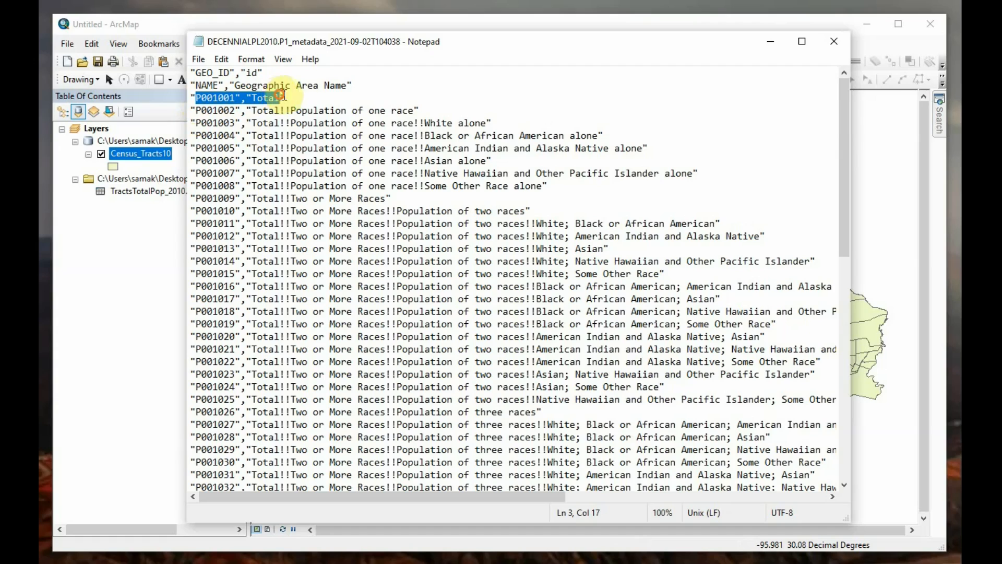
{"action": "left_click", "coordinate": [437, 99]}
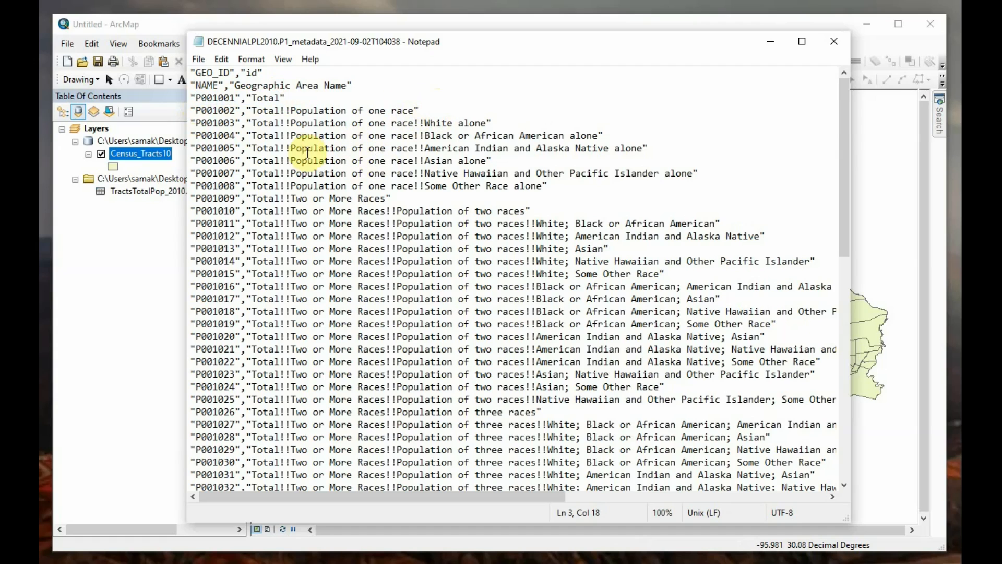
{"action": "left_click_drag", "start_coordinate": [196, 123], "coordinate": [496, 122]}
{"action": "left_click_drag", "start_coordinate": [606, 136], "coordinate": [509, 135]}
{"action": "left_click", "coordinate": [584, 109]}
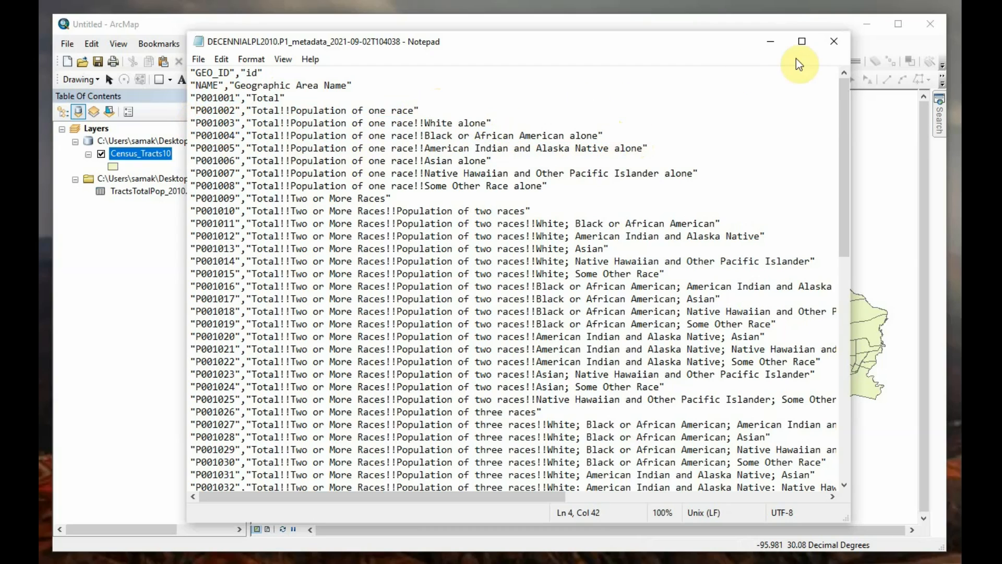
{"action": "left_click", "coordinate": [772, 43]}
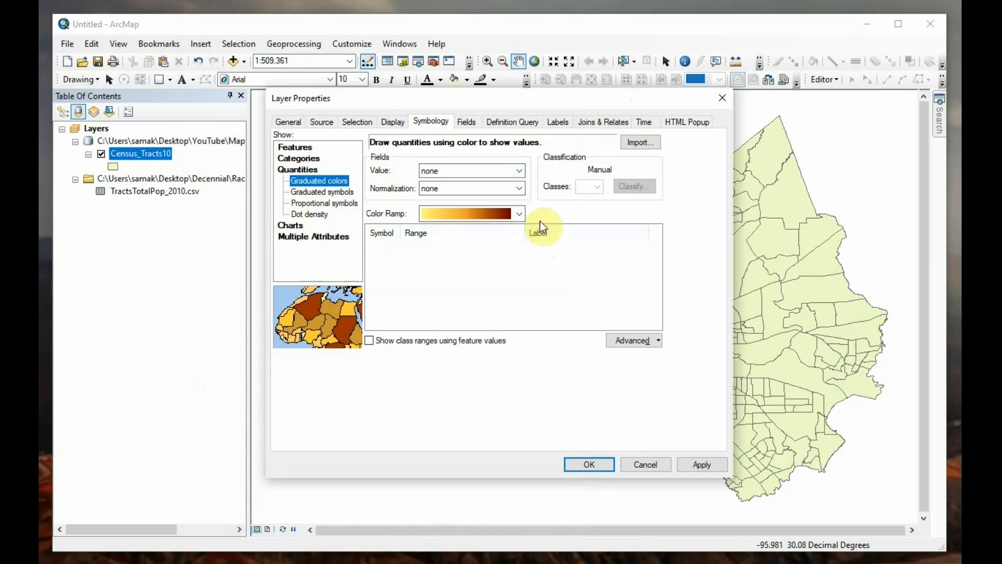
Check which fields are offered as the graduated colors value and close the layer properties without applying anything
{"action": "left_click", "coordinate": [520, 171]}
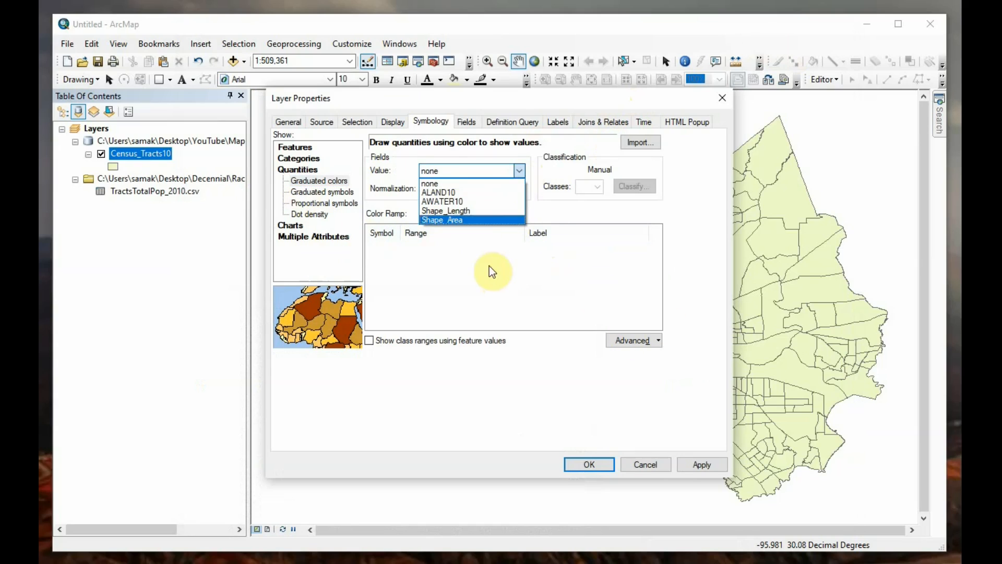
{"action": "left_click", "coordinate": [575, 109]}
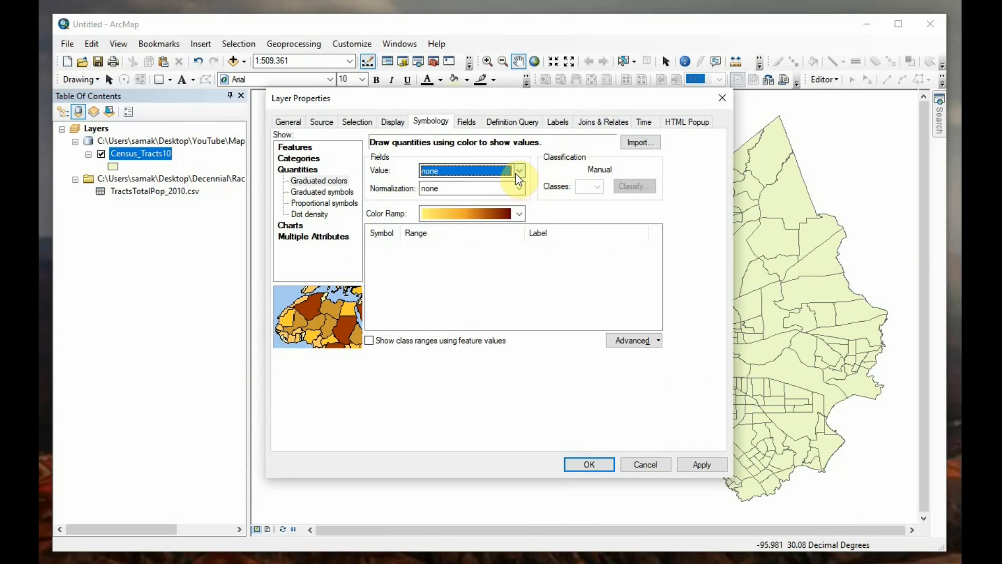
{"action": "left_click", "coordinate": [517, 173]}
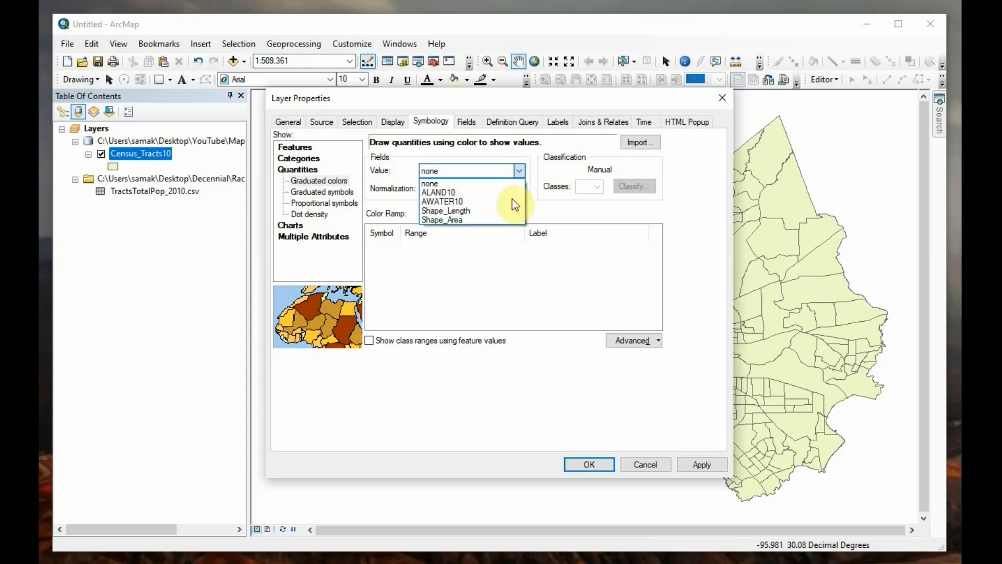
{"action": "left_click", "coordinate": [701, 216]}
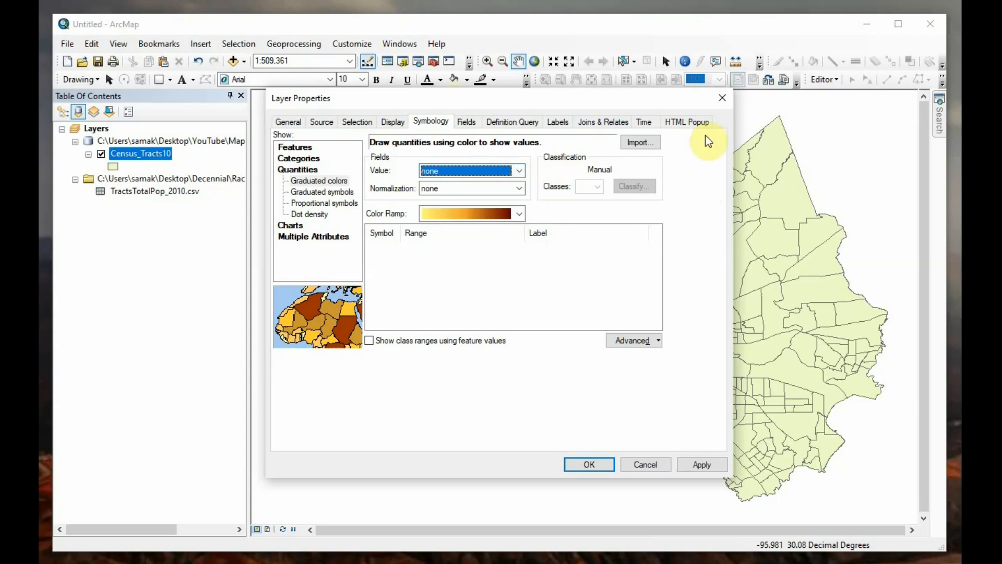
{"action": "left_click", "coordinate": [720, 102]}
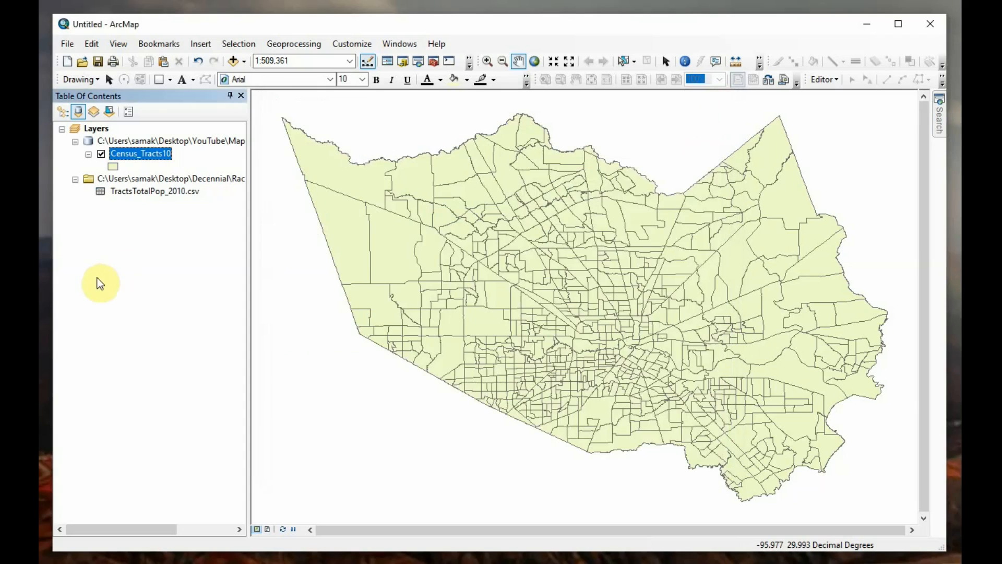
Look over the Census_Tracts10 attribute table once more and close it
{"action": "right_click", "coordinate": [157, 156]}
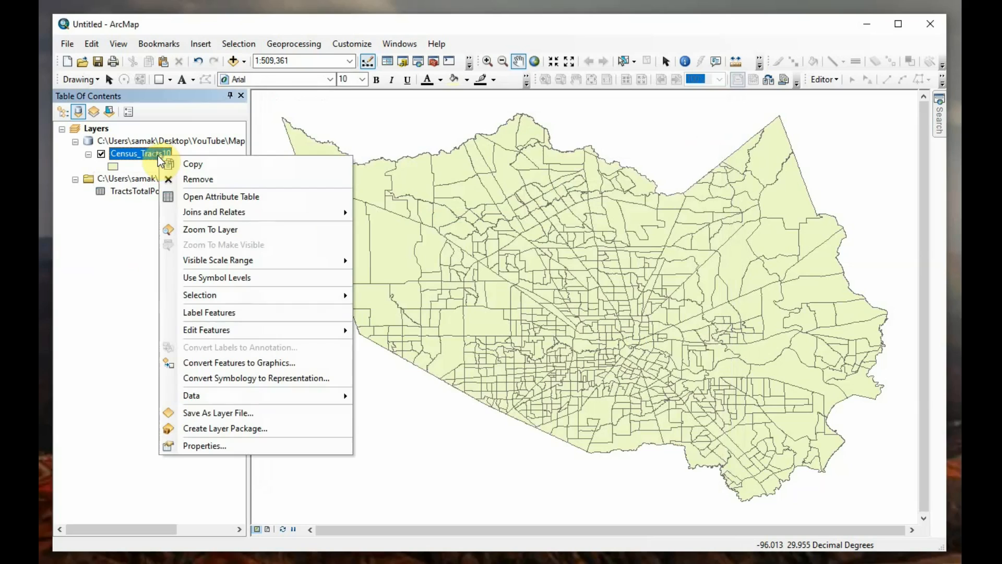
{"action": "left_click", "coordinate": [178, 201]}
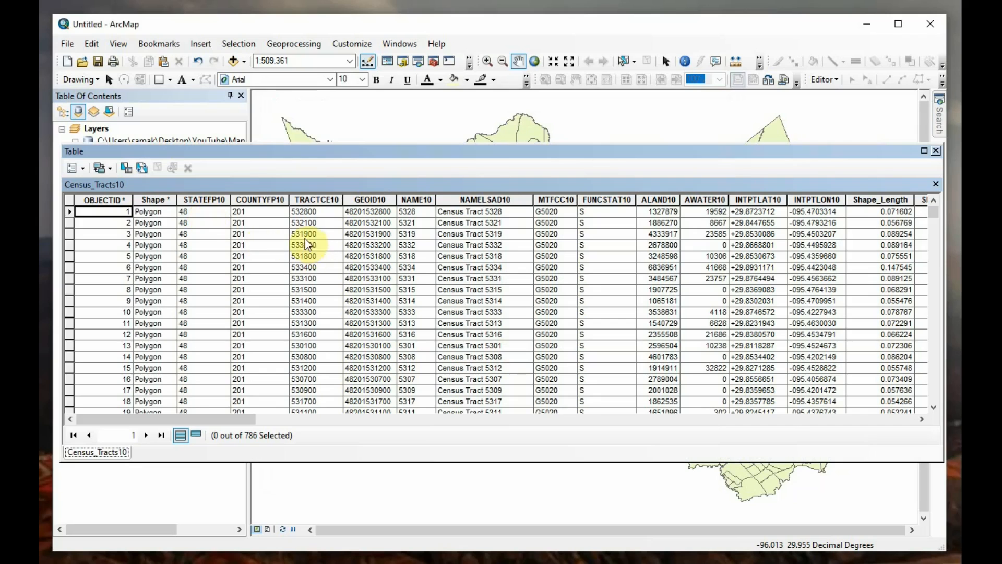
{"action": "left_click", "coordinate": [936, 150]}
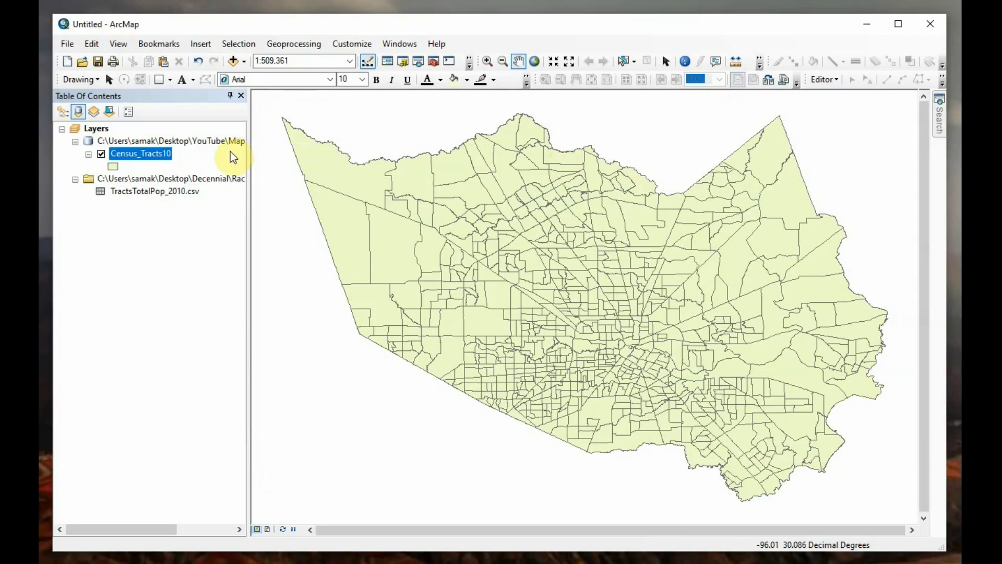
Inspect the data types of the joined population fields, starting with P001001, in the Census_Tracts10 layer properties
{"action": "right_click", "coordinate": [156, 156]}
{"action": "left_click", "coordinate": [227, 446]}
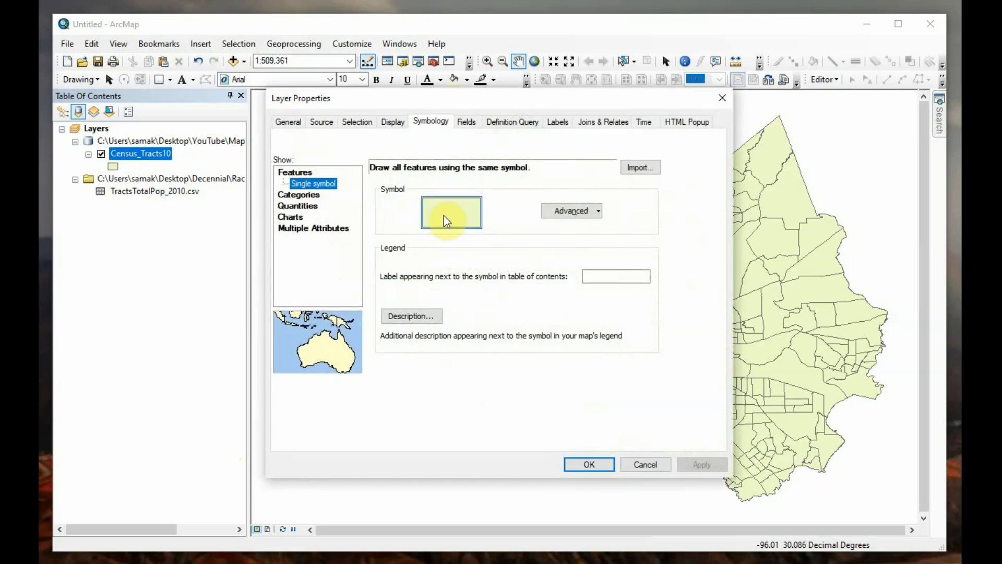
{"action": "left_click", "coordinate": [466, 121]}
{"action": "scroll", "coordinate": [355, 253], "scroll_direction": "down", "scroll_amount": 4}
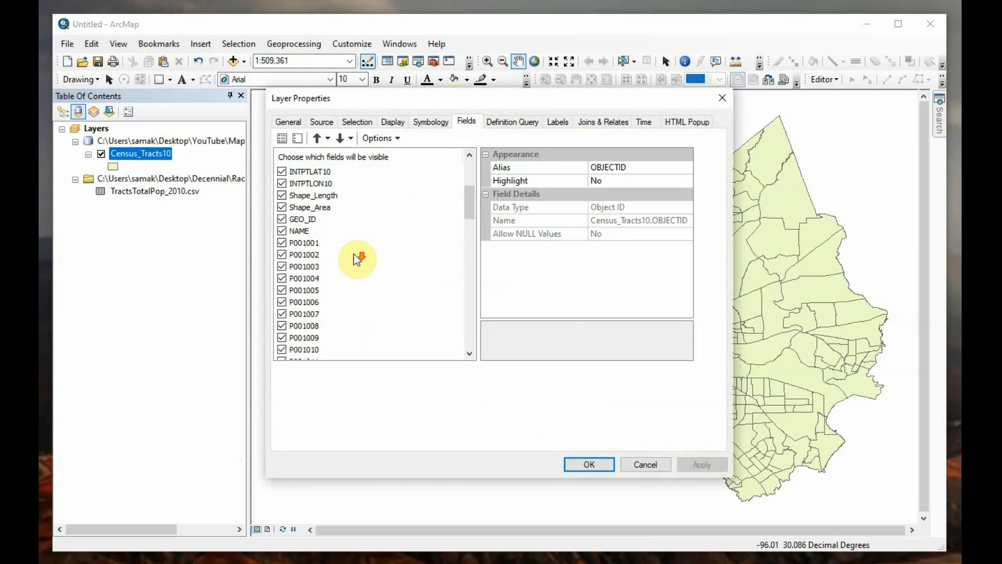
{"action": "left_click", "coordinate": [300, 243]}
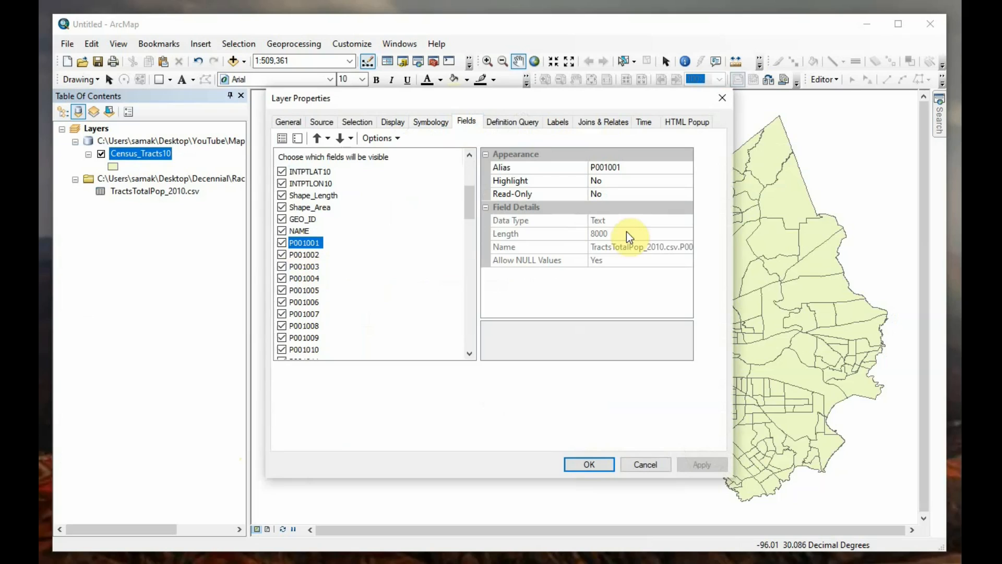
{"action": "left_click", "coordinate": [601, 219]}
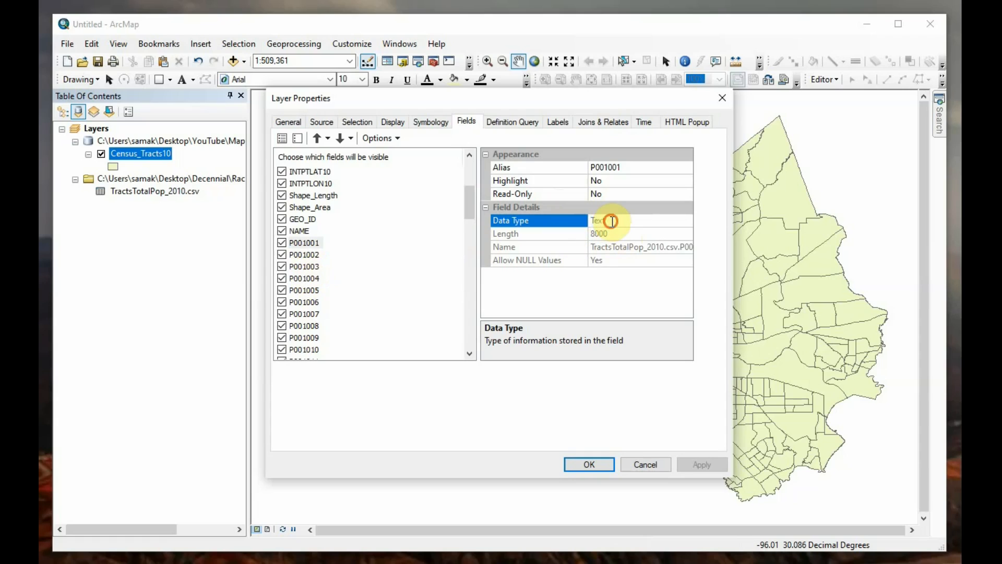
{"action": "left_click", "coordinate": [304, 278]}
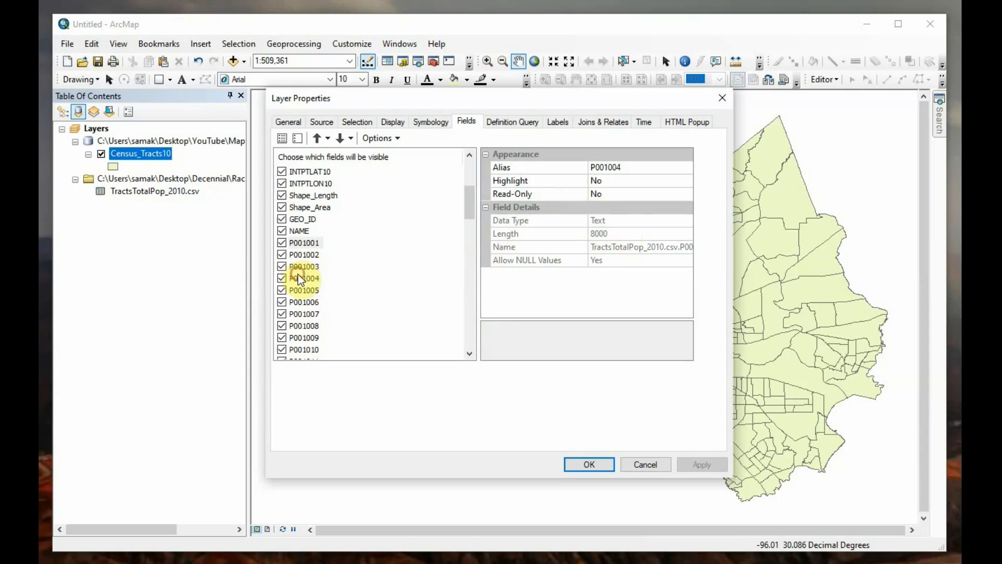
{"action": "left_click", "coordinate": [305, 314]}
{"action": "left_click", "coordinate": [305, 337]}
{"action": "left_click", "coordinate": [303, 267]}
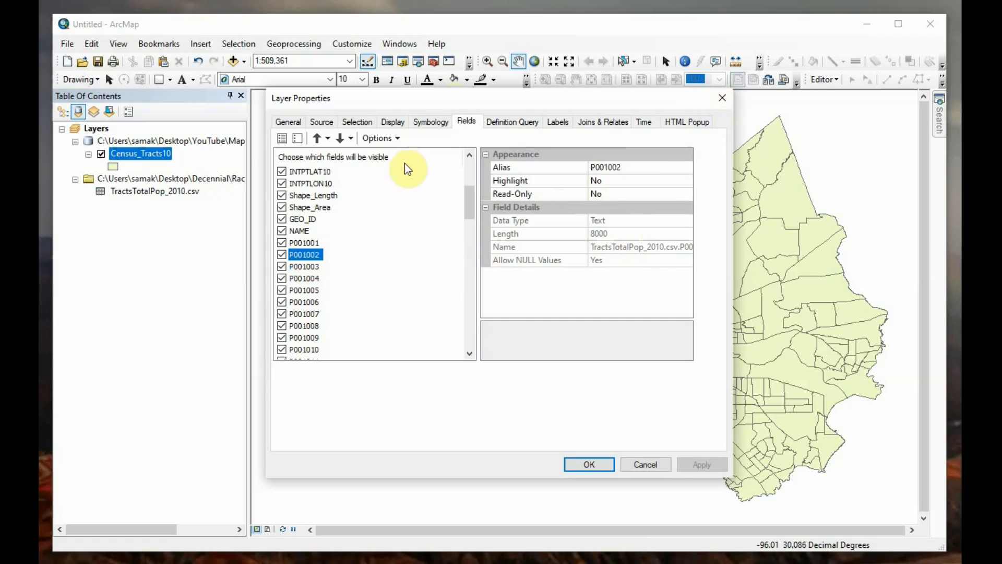
Revisit the graduated colors settings, check the data type of ALAND10 for comparison, and cancel the layer properties
{"action": "left_click", "coordinate": [420, 123]}
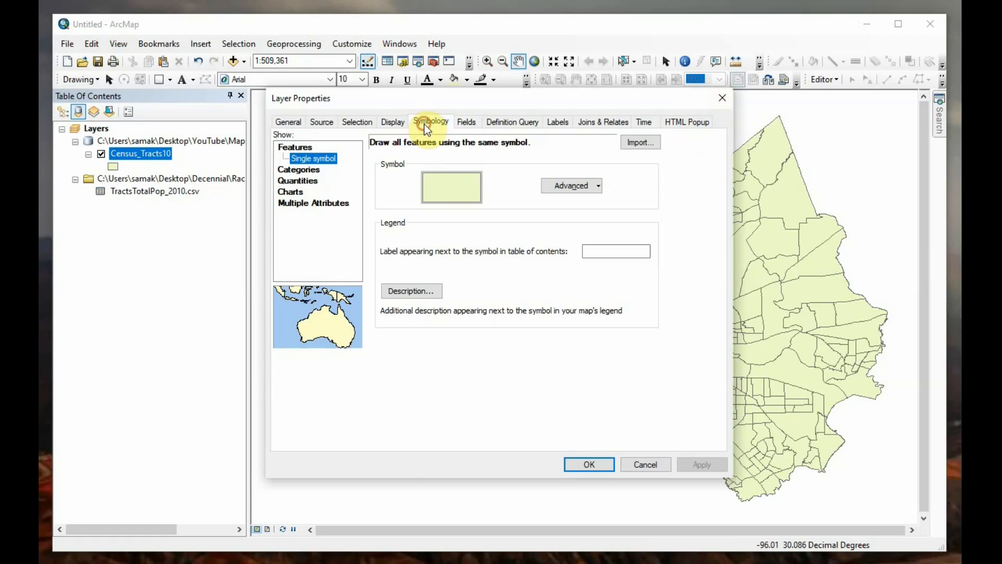
{"action": "left_click", "coordinate": [309, 183]}
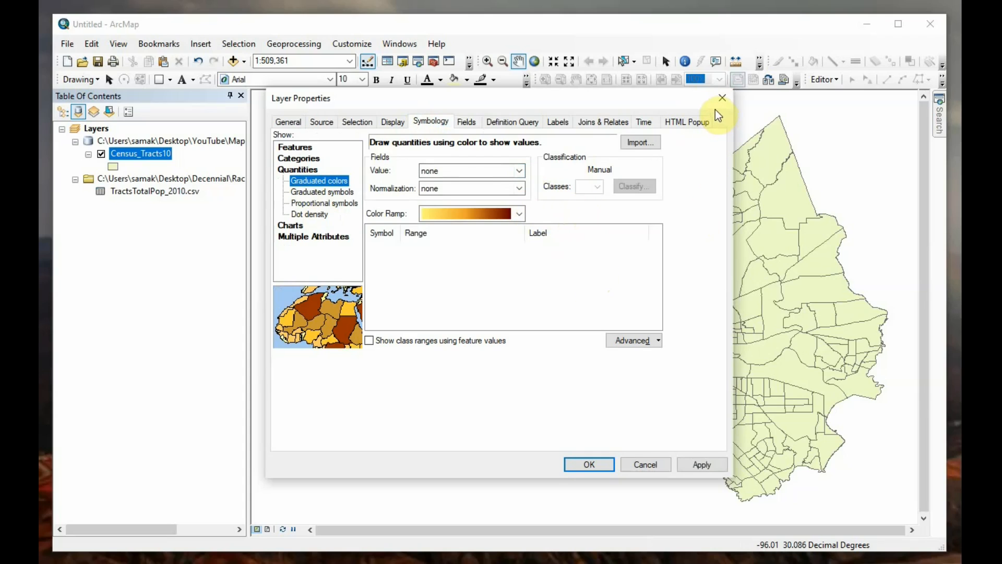
{"action": "left_click", "coordinate": [467, 123]}
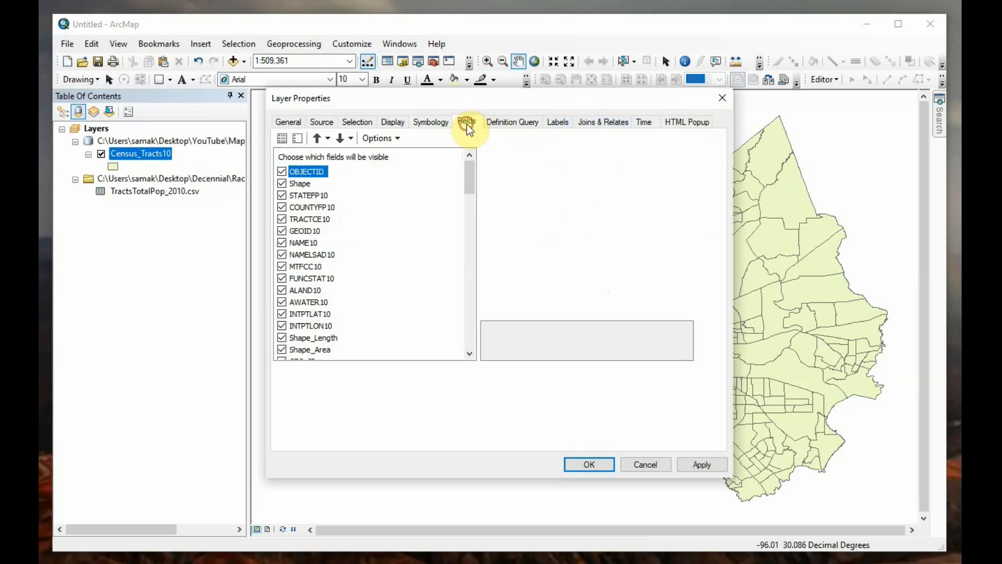
{"action": "left_click", "coordinate": [307, 290]}
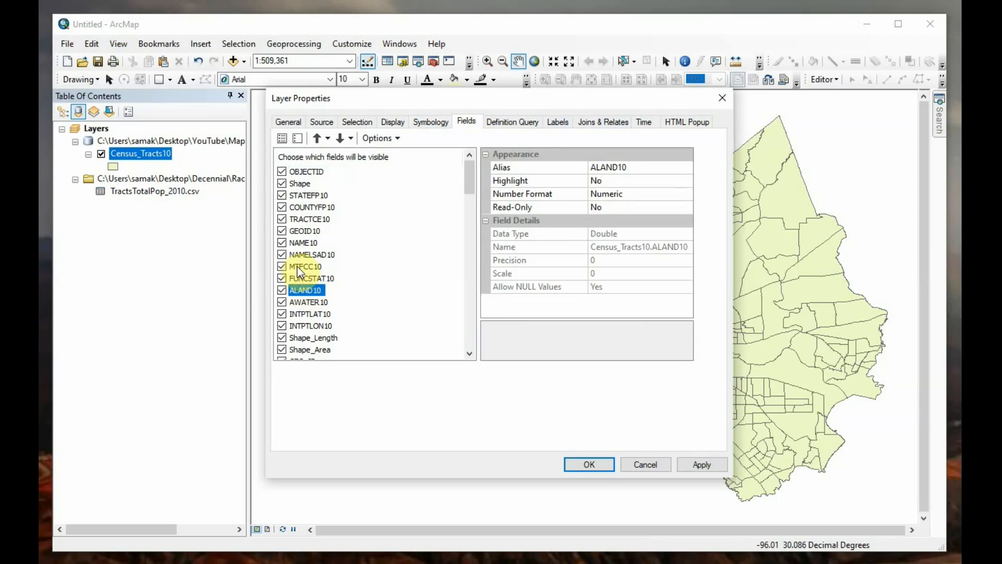
{"action": "left_click", "coordinate": [662, 463]}
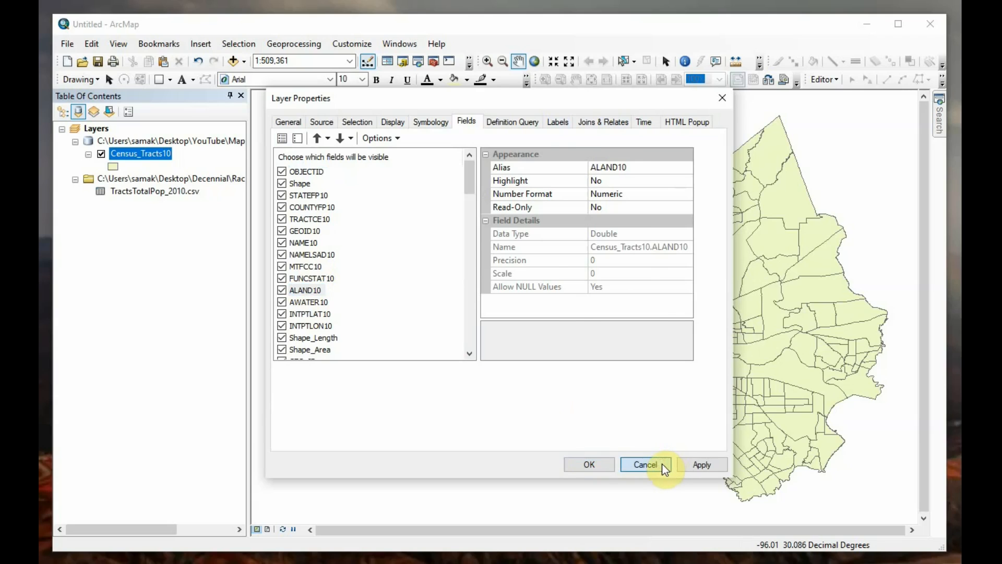
{"action": "right_click", "coordinate": [160, 156]}
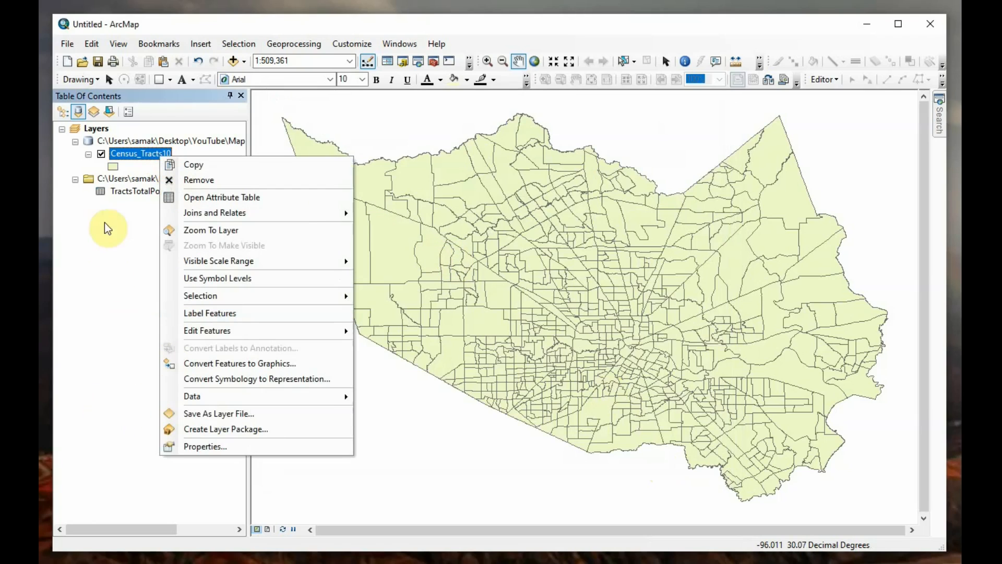
Start adding a field to the Census_Tracts10 attribute table and check the meaning of P001001 in the Notepad metadata file
{"action": "left_click", "coordinate": [199, 197]}
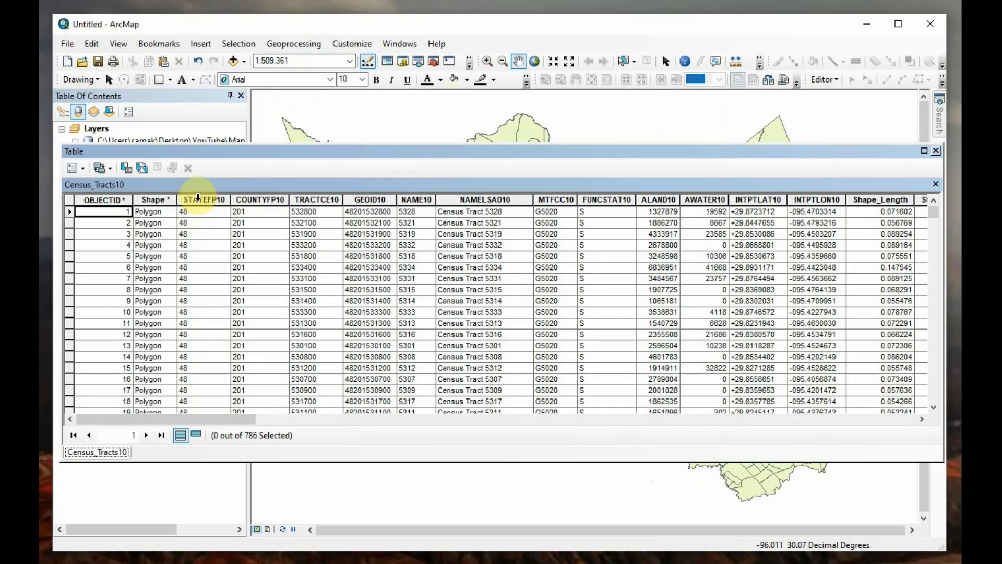
{"action": "left_click", "coordinate": [82, 170]}
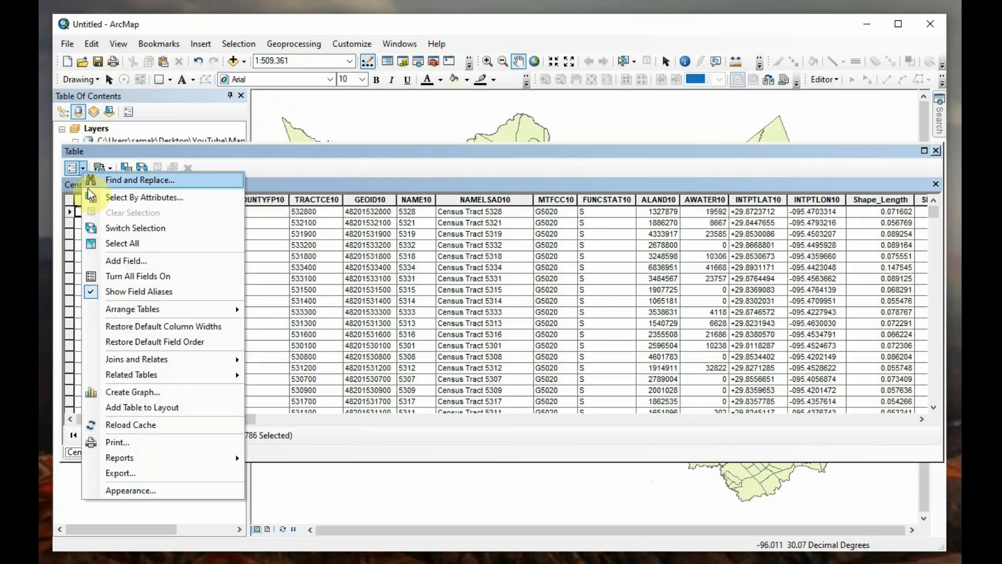
{"action": "left_click", "coordinate": [124, 260]}
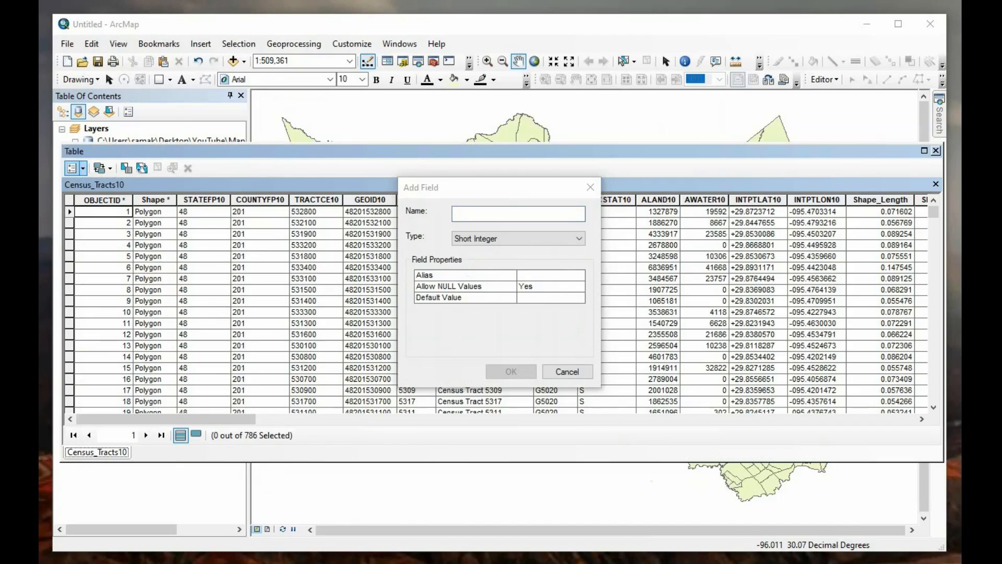
{"action": "key", "text": "alt+Tab"}
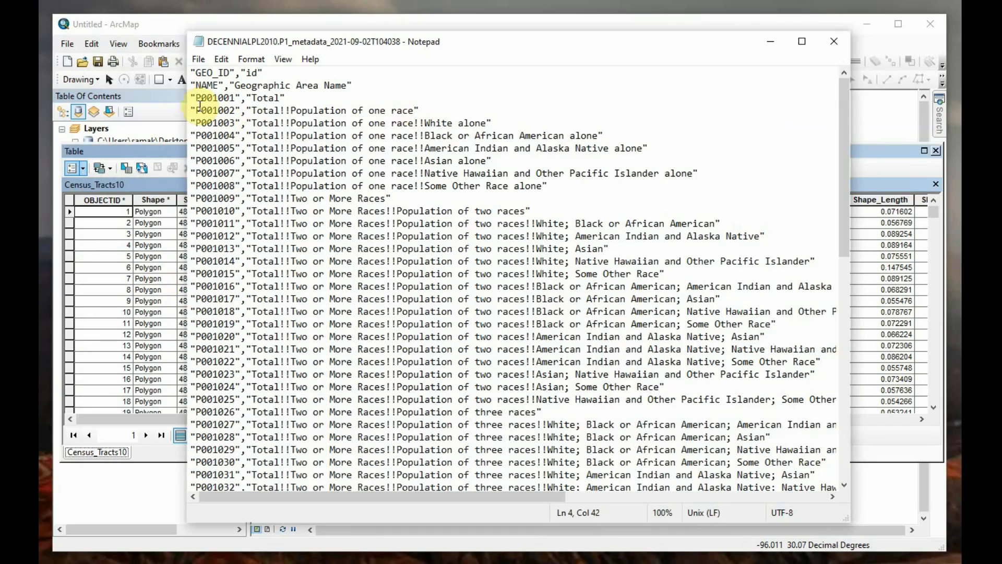
{"action": "left_click_drag", "start_coordinate": [193, 99], "coordinate": [269, 108]}
{"action": "left_click", "coordinate": [447, 104]}
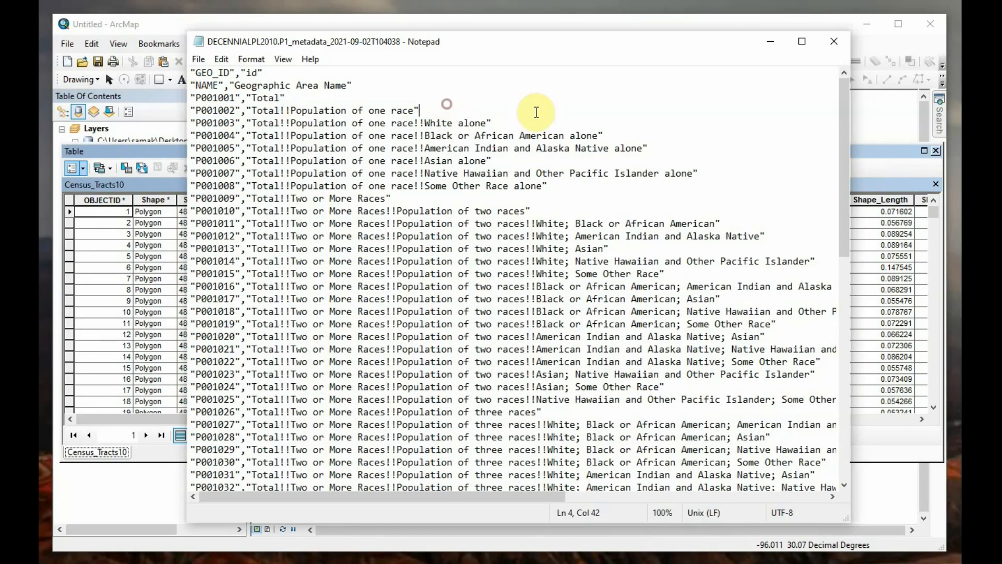
{"action": "left_click", "coordinate": [820, 46]}
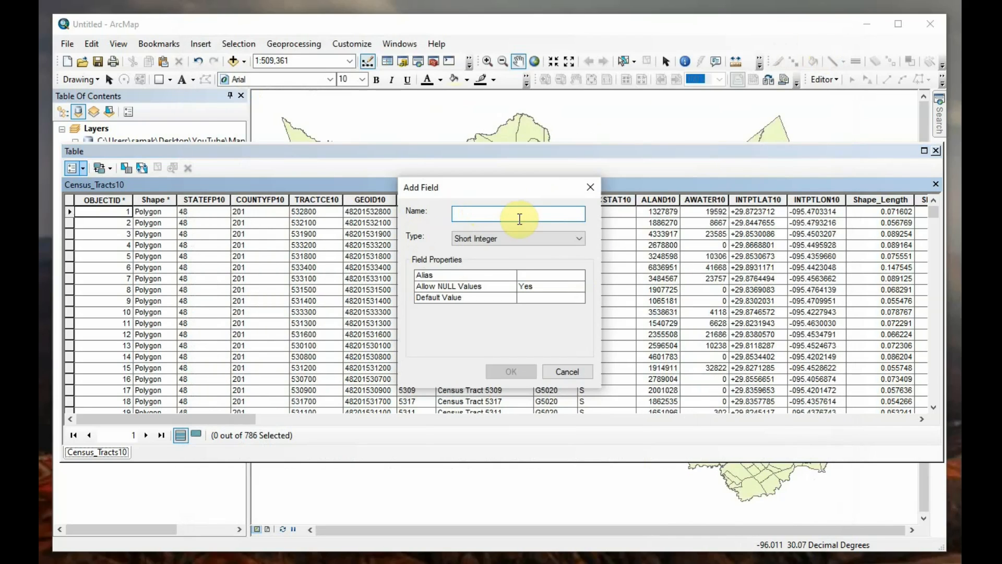
Name the new field Total_Pop, set its type to Long Integer and create it
{"action": "type", "text": "Total_Pop"}
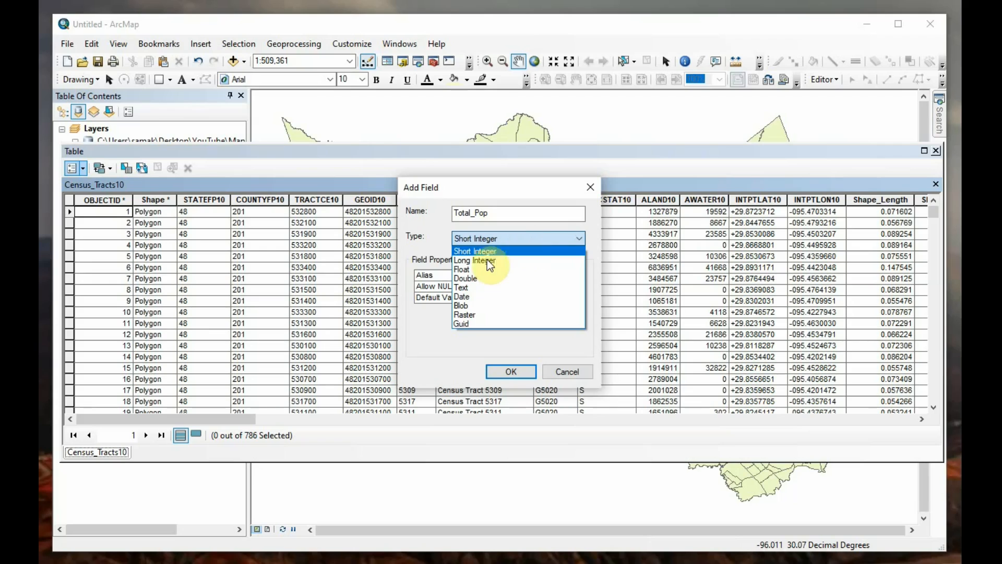
{"action": "left_click", "coordinate": [490, 193]}
{"action": "left_click", "coordinate": [494, 239]}
{"action": "left_click", "coordinate": [495, 259]}
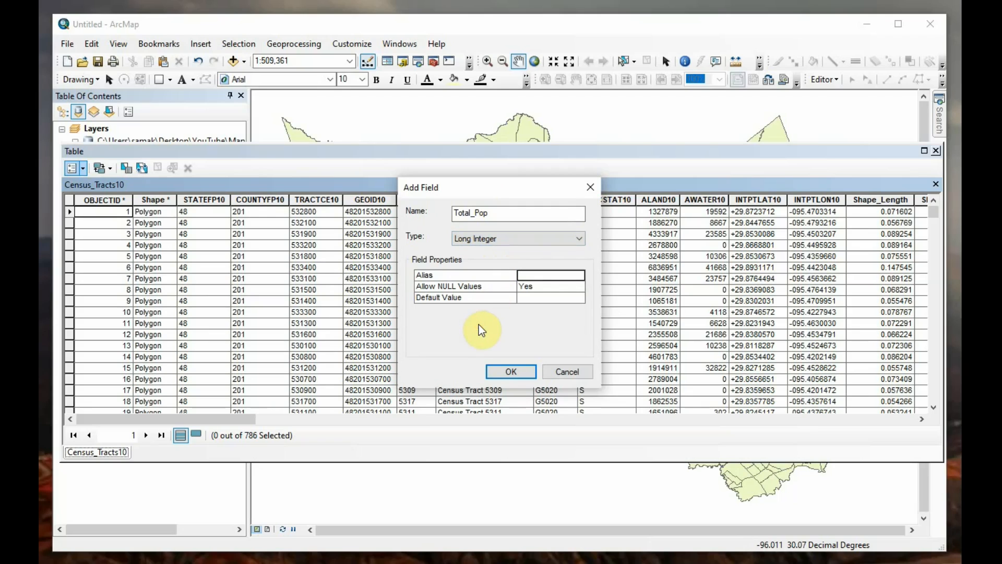
{"action": "left_click", "coordinate": [498, 370]}
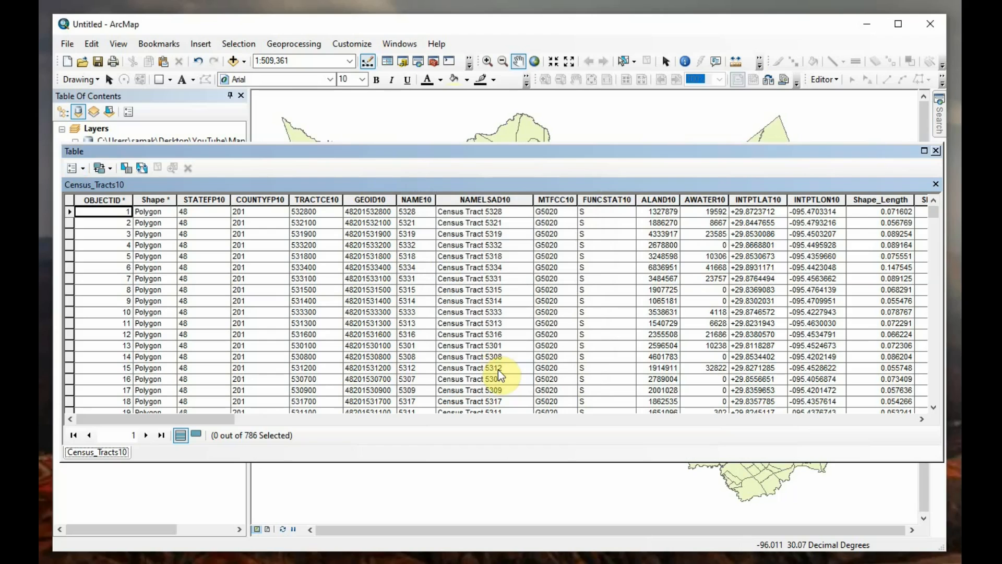
Calculate the Total_Pop field outside an edit session with the Field Calculator expression [TractsTotalPop_2010.csv.P001001]
{"action": "left_click_drag", "start_coordinate": [201, 416], "coordinate": [835, 441]}
{"action": "left_click", "coordinate": [844, 201]}
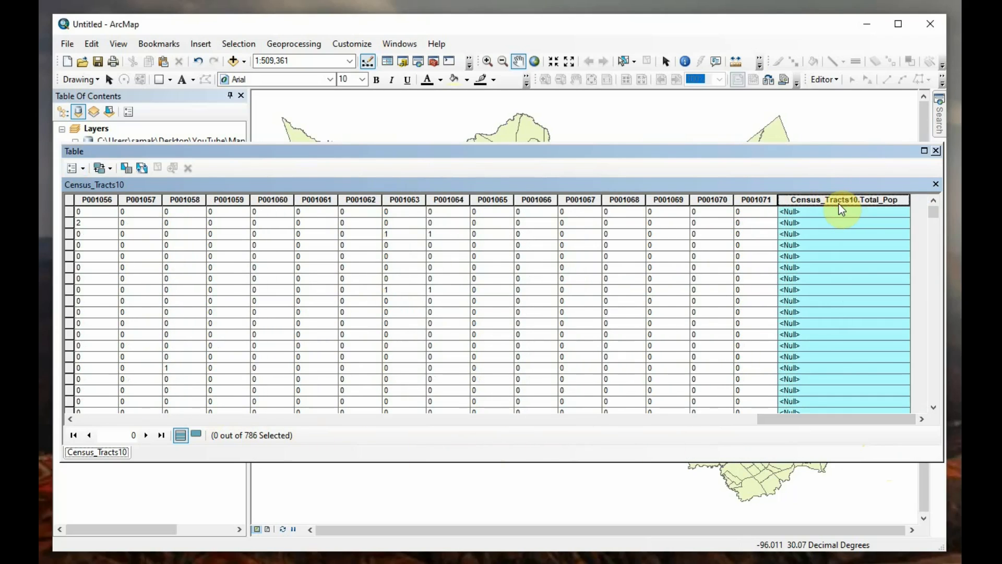
{"action": "right_click", "coordinate": [838, 204]}
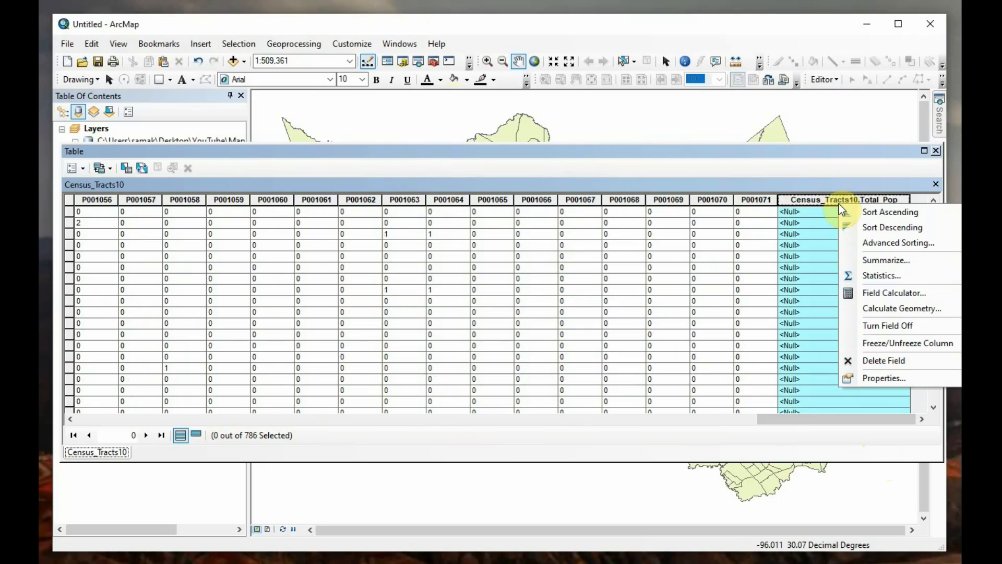
{"action": "left_click", "coordinate": [900, 295]}
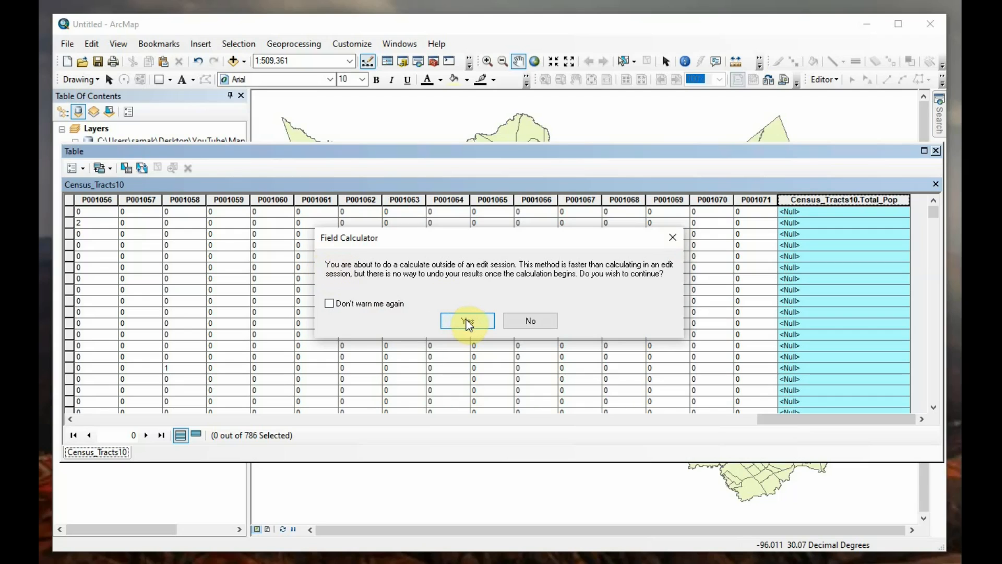
{"action": "left_click", "coordinate": [476, 330]}
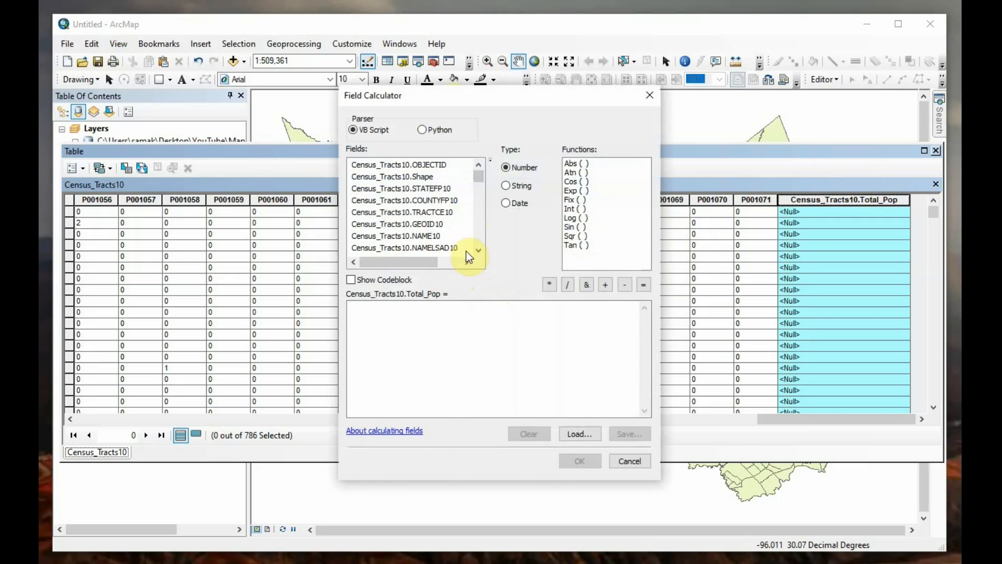
{"action": "scroll", "coordinate": [407, 214], "scroll_direction": "down", "scroll_amount": 5}
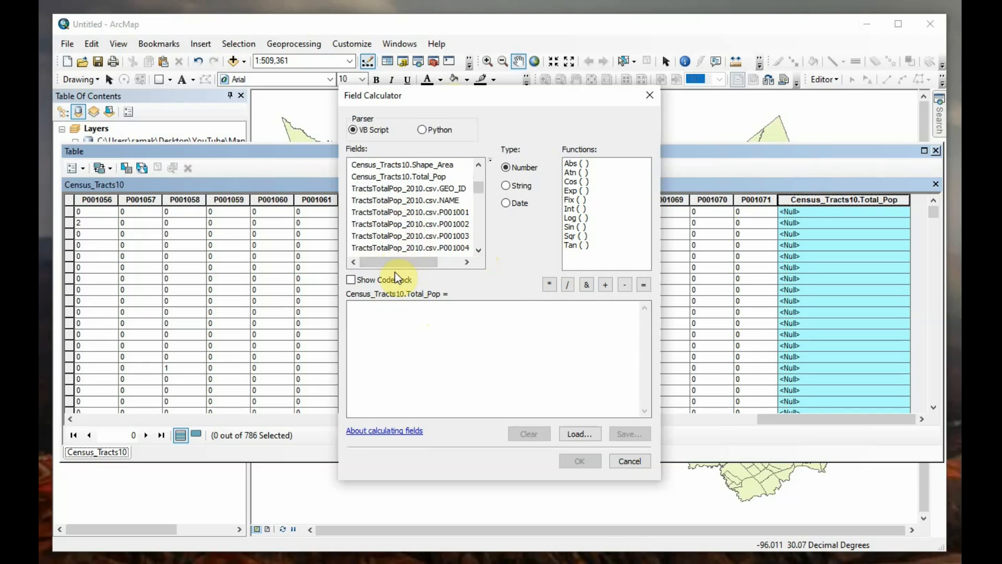
{"action": "left_click_drag", "start_coordinate": [396, 265], "coordinate": [400, 267]}
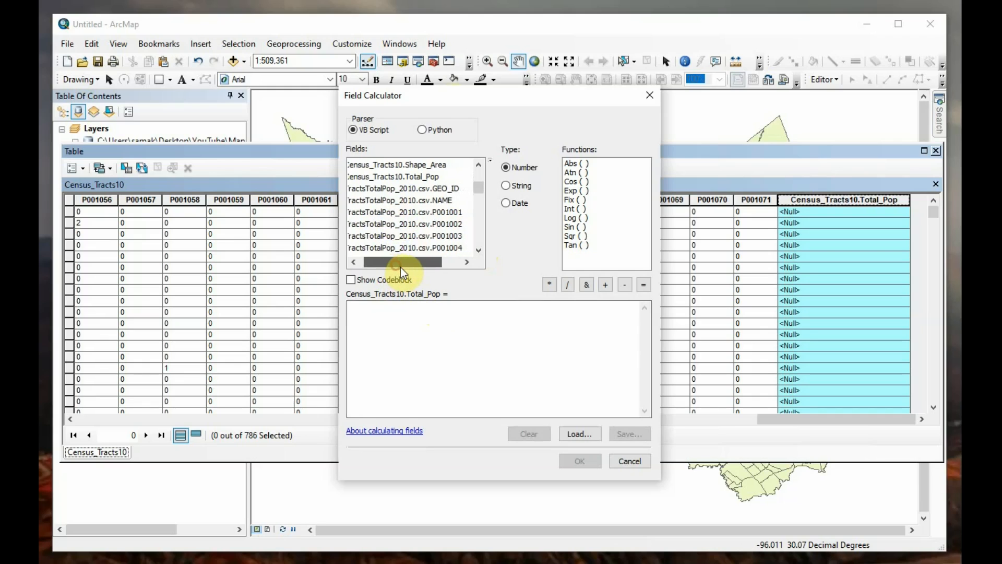
{"action": "double_click", "coordinate": [370, 213]}
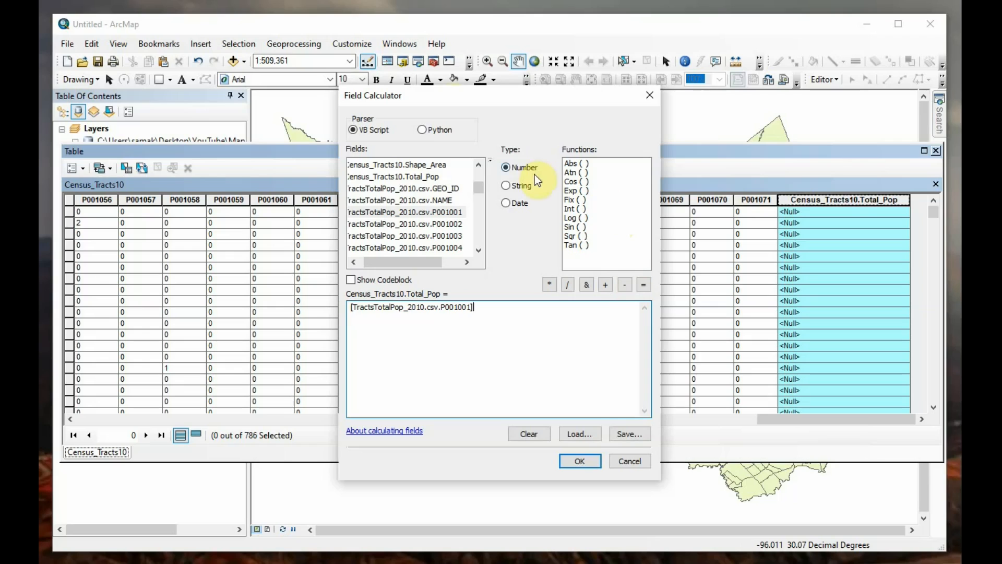
{"action": "left_click", "coordinate": [583, 465]}
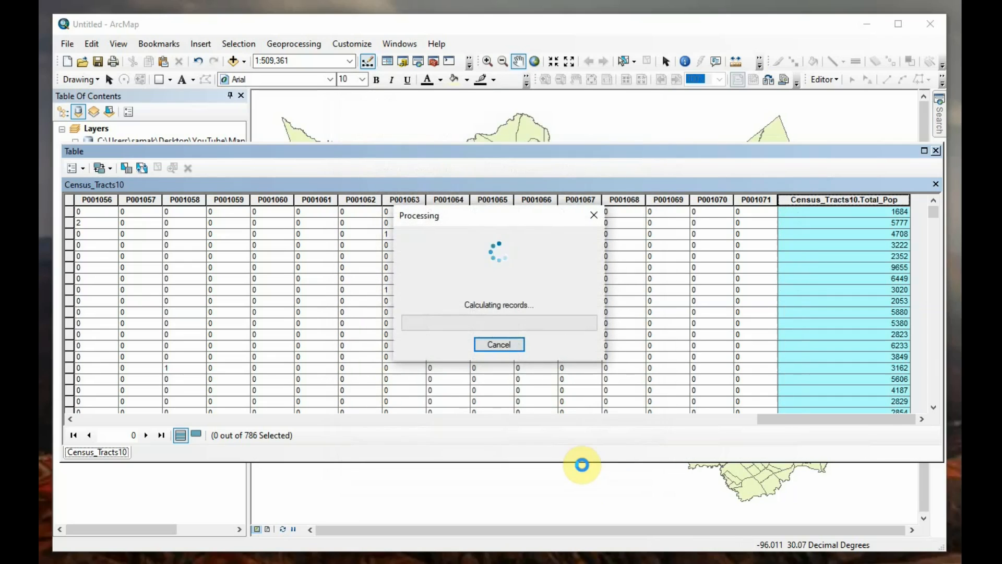
Look over the calculated Total_Pop column and close the attribute table
{"action": "left_click_drag", "start_coordinate": [841, 419], "coordinate": [838, 358]}
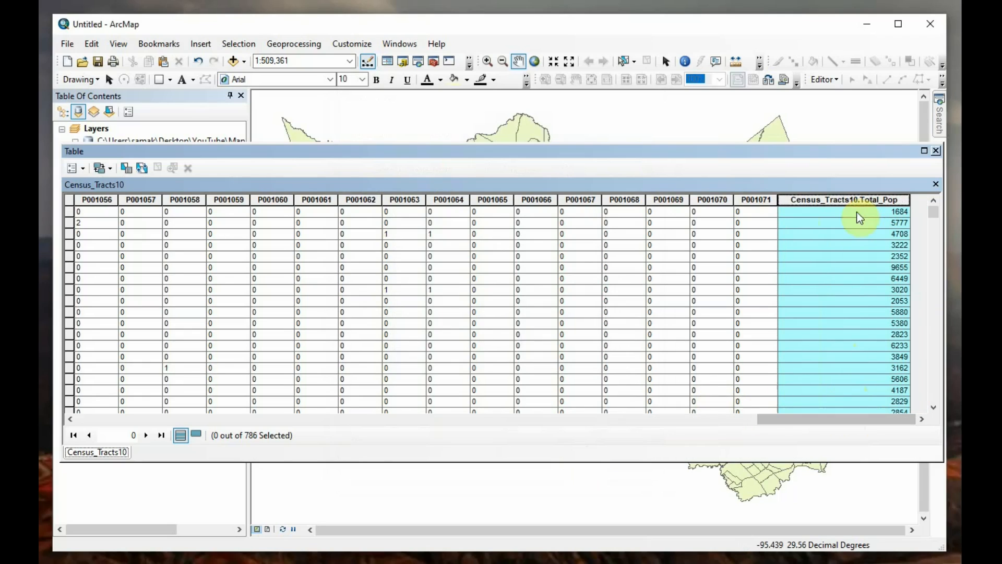
{"action": "left_click_drag", "start_coordinate": [776, 203], "coordinate": [820, 201]}
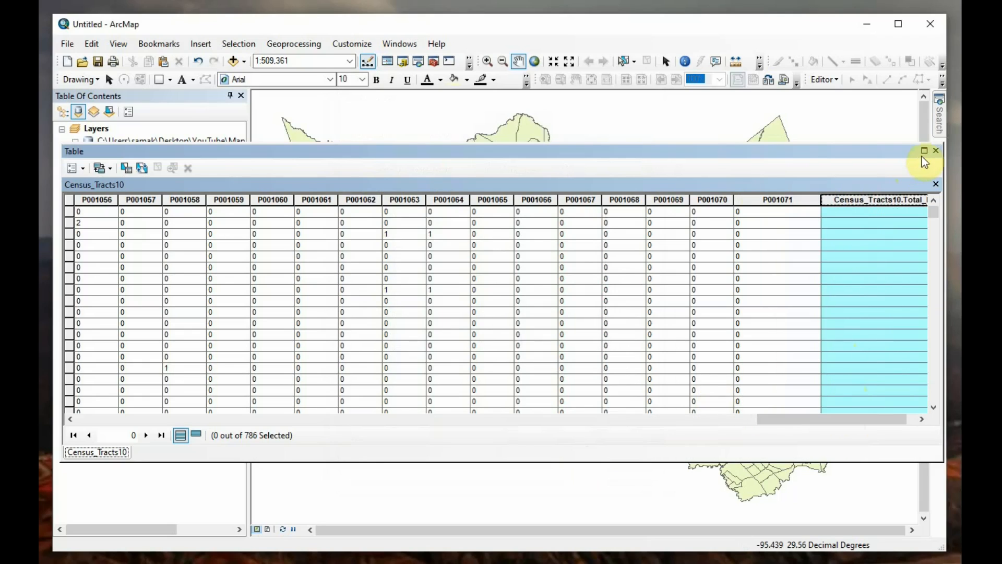
{"action": "left_click", "coordinate": [936, 151]}
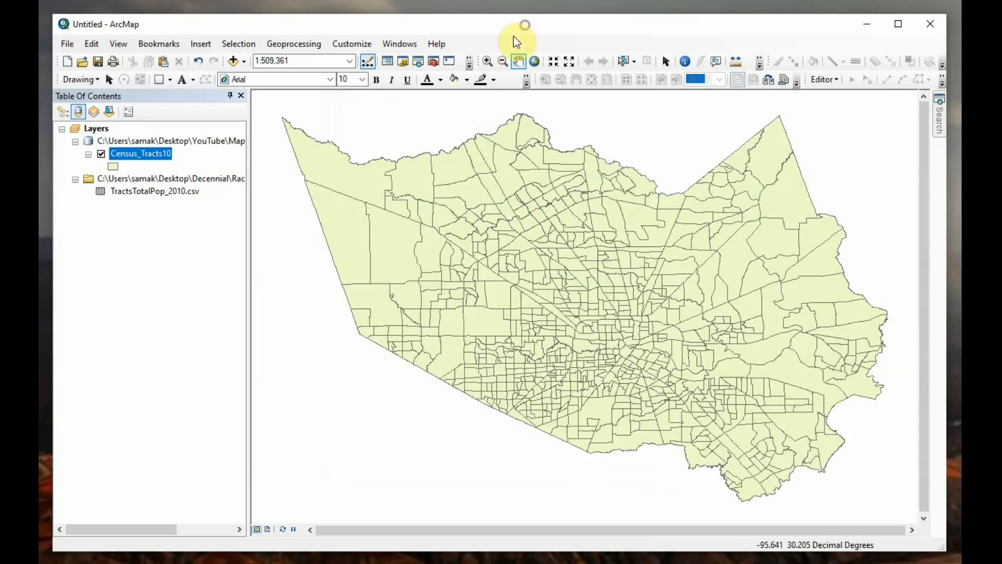
Symbolize the Census_Tracts10 layer with graduated colors using Census_Tracts10.Total_Pop as the value field
{"action": "right_click", "coordinate": [160, 153]}
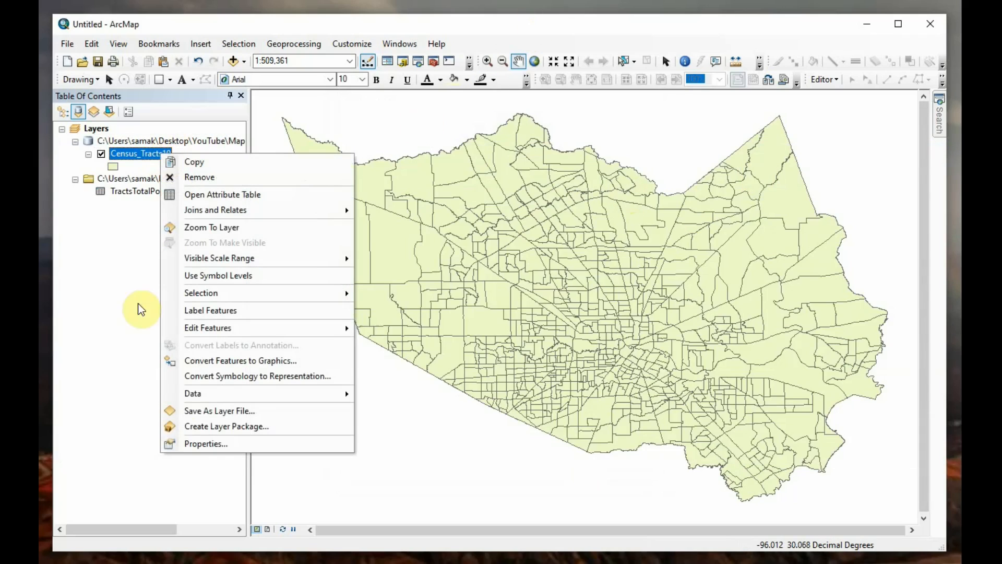
{"action": "left_click", "coordinate": [203, 443]}
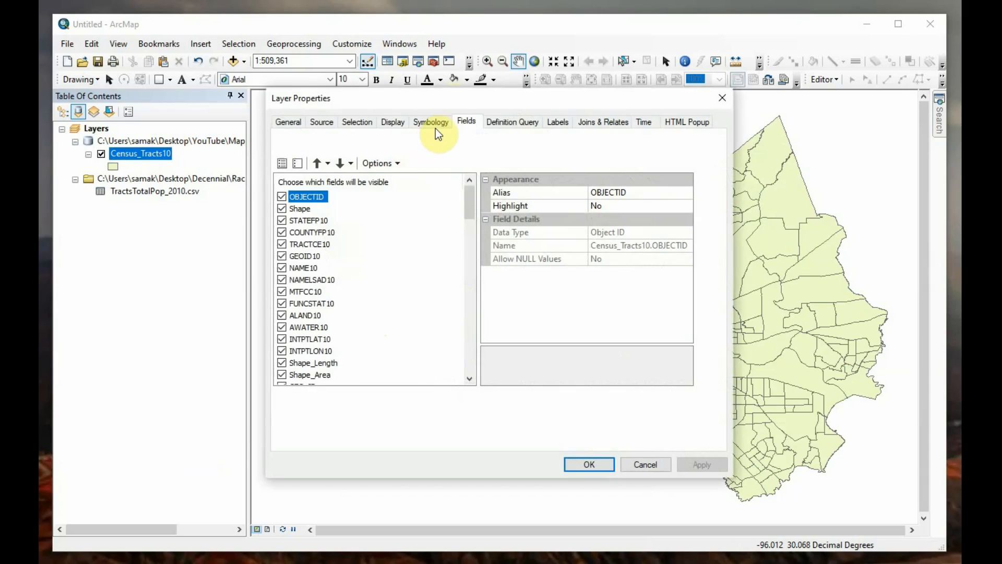
{"action": "left_click", "coordinate": [435, 126]}
{"action": "left_click", "coordinate": [308, 181]}
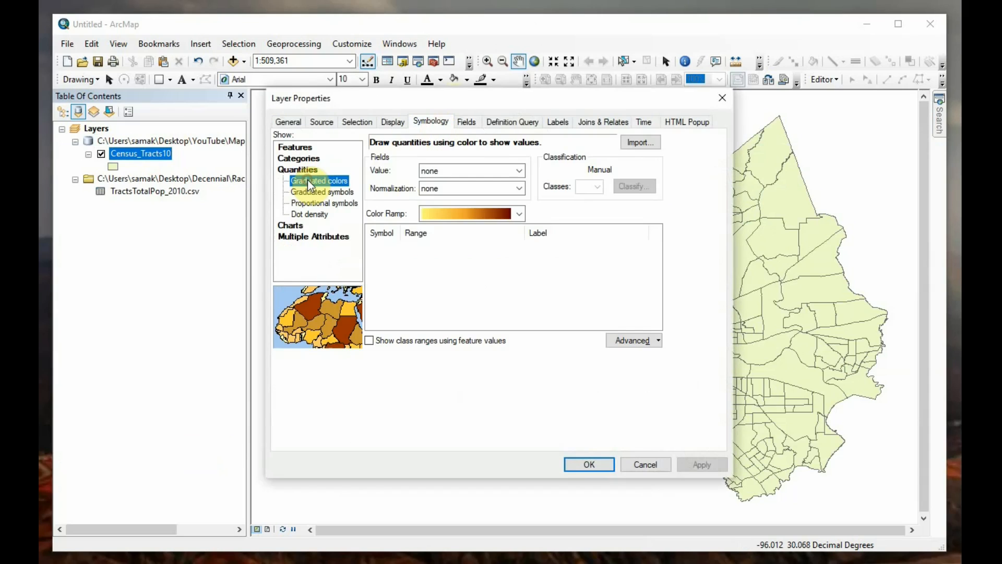
{"action": "left_click", "coordinate": [519, 170]}
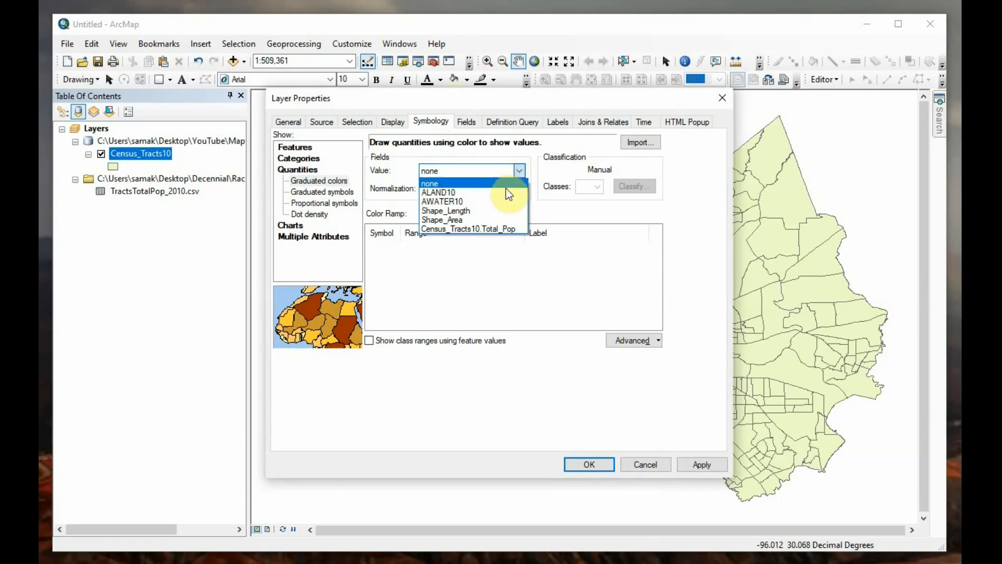
{"action": "left_click", "coordinate": [465, 230]}
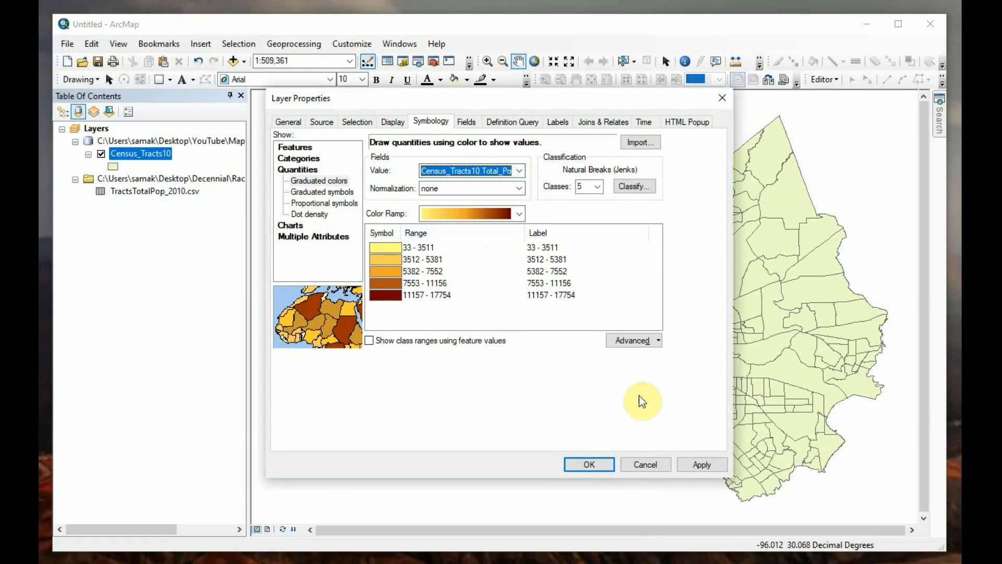
{"action": "left_click", "coordinate": [588, 463]}
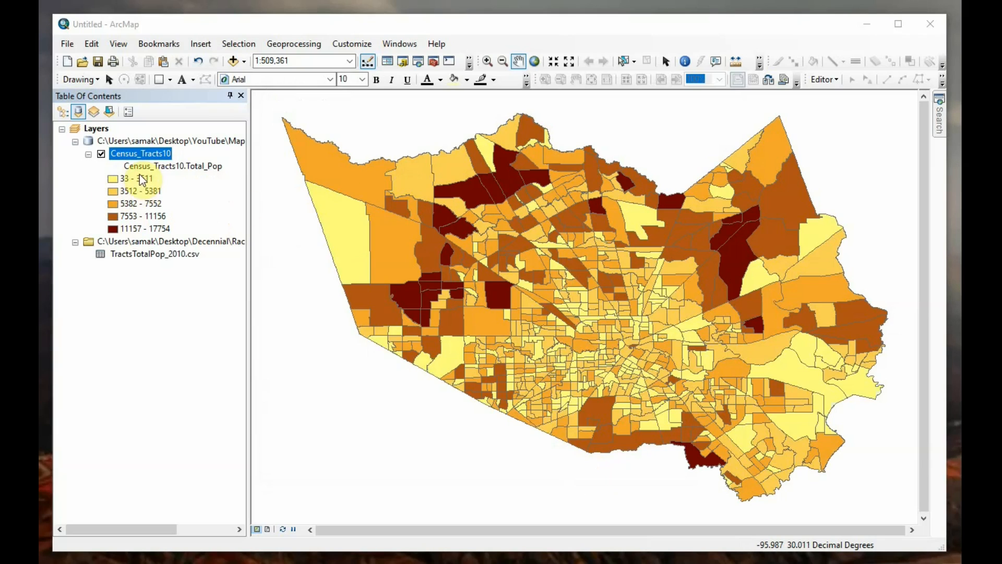
Reopen the Census_Tracts10 attribute table and inspect the joined P001003 and P001004 columns
{"action": "right_click", "coordinate": [155, 158]}
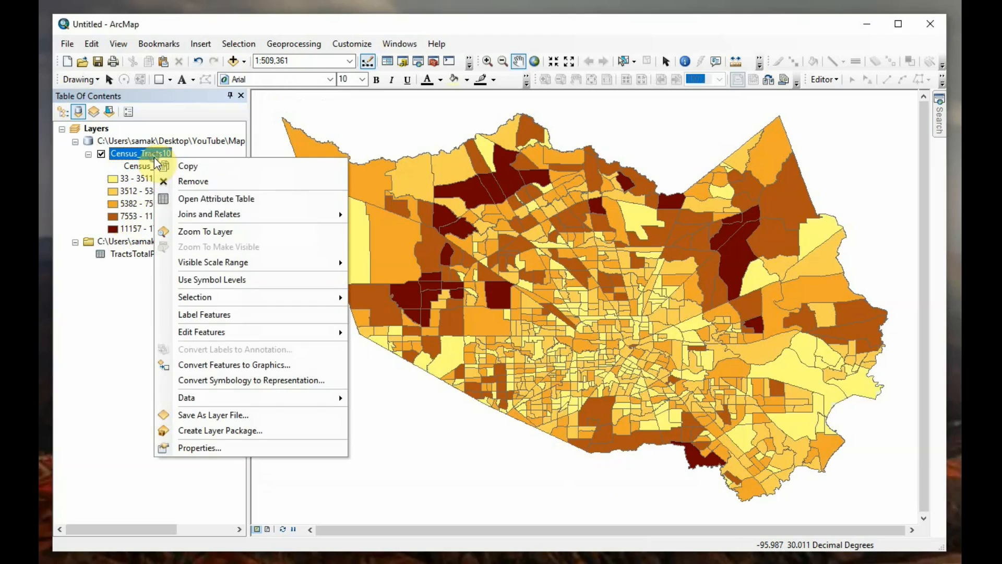
{"action": "left_click", "coordinate": [187, 199]}
{"action": "left_click_drag", "start_coordinate": [206, 420], "coordinate": [355, 442]}
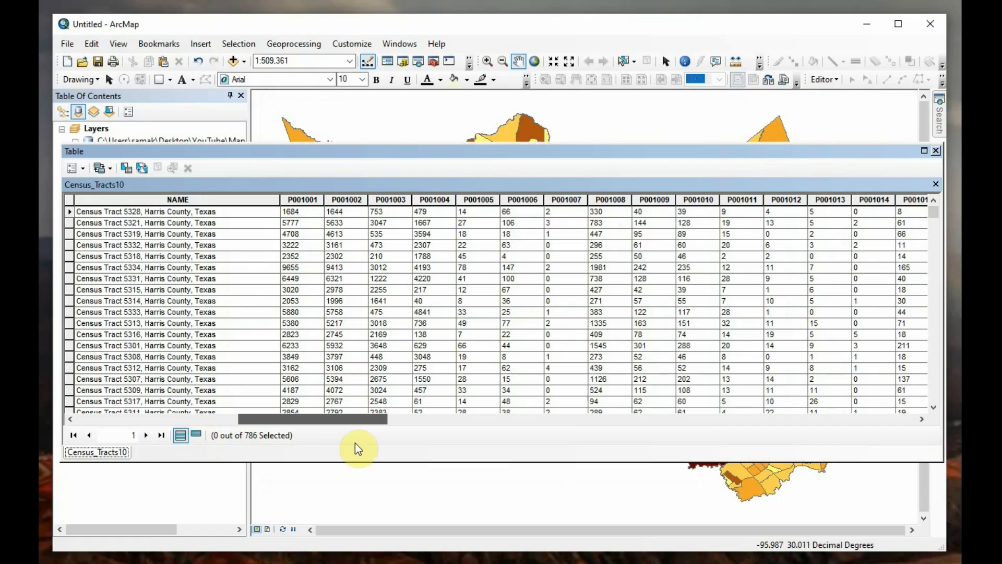
{"action": "left_click", "coordinate": [389, 200]}
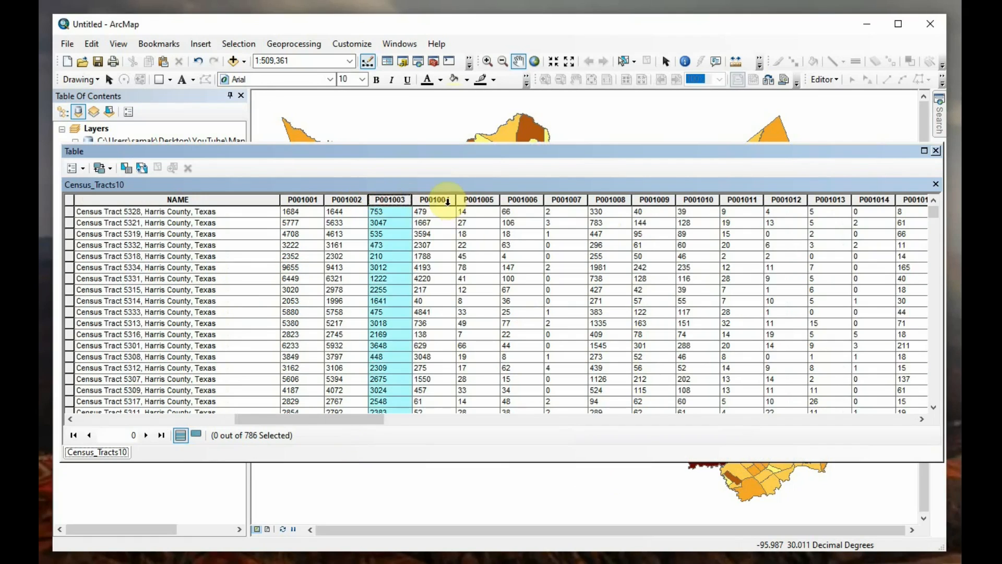
{"action": "left_click", "coordinate": [447, 200]}
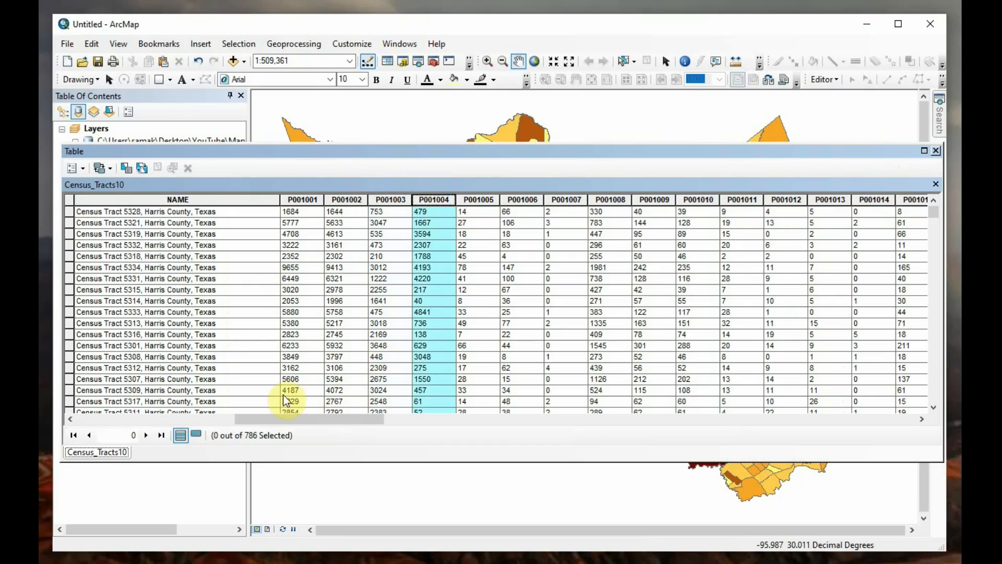
Add a Long Integer field named Pop_White to the Census_Tracts10 attribute table
{"action": "left_click", "coordinate": [80, 167]}
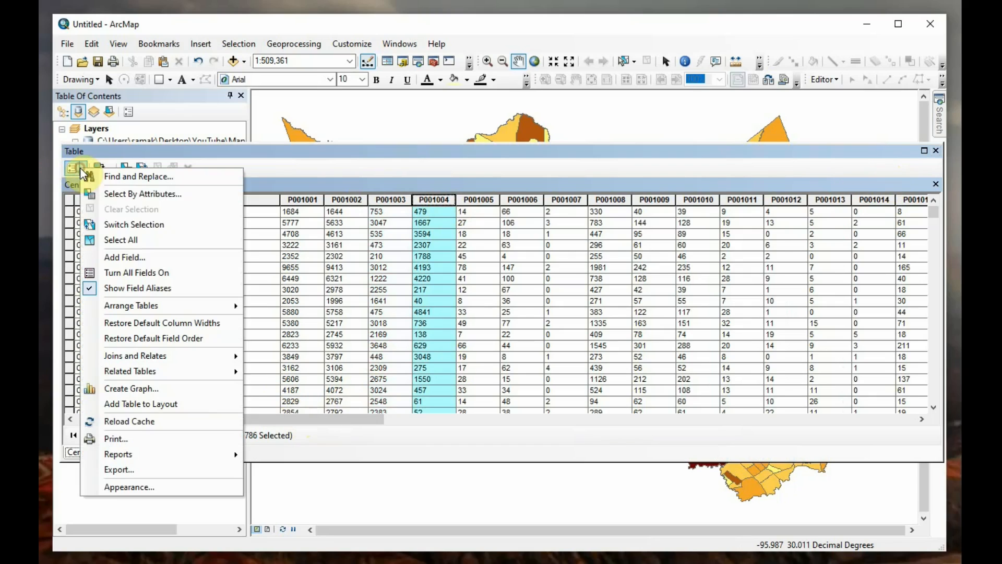
{"action": "left_click", "coordinate": [129, 256]}
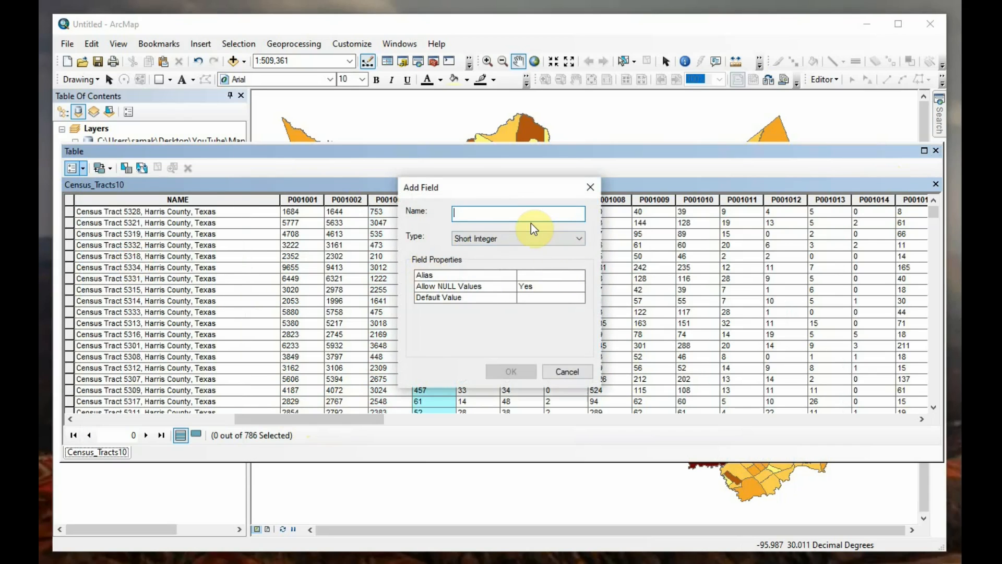
{"action": "type", "text": "P"}
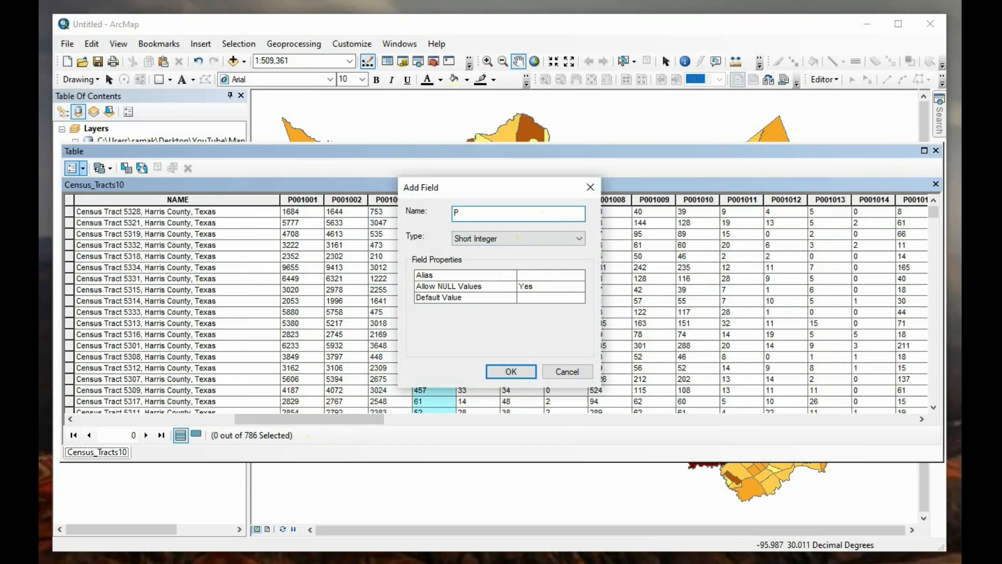
{"action": "type", "text": "op_White"}
{"action": "left_click", "coordinate": [578, 238]}
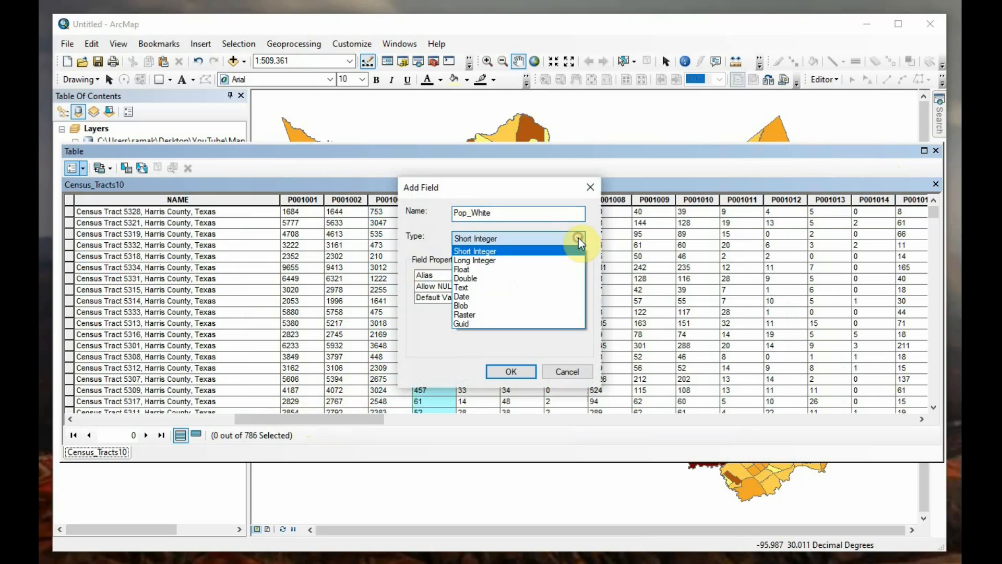
{"action": "left_click", "coordinate": [543, 261]}
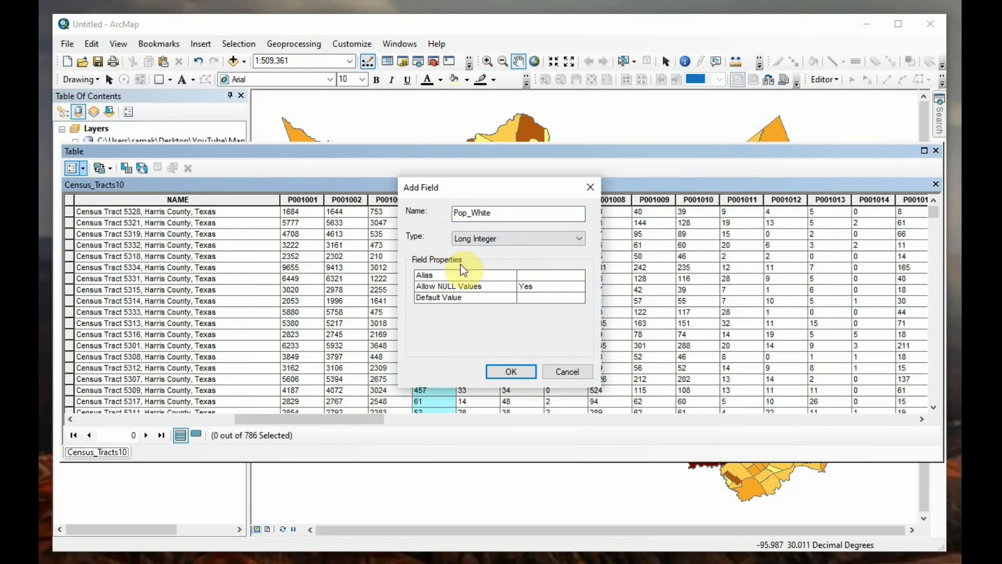
{"action": "left_click", "coordinate": [499, 371]}
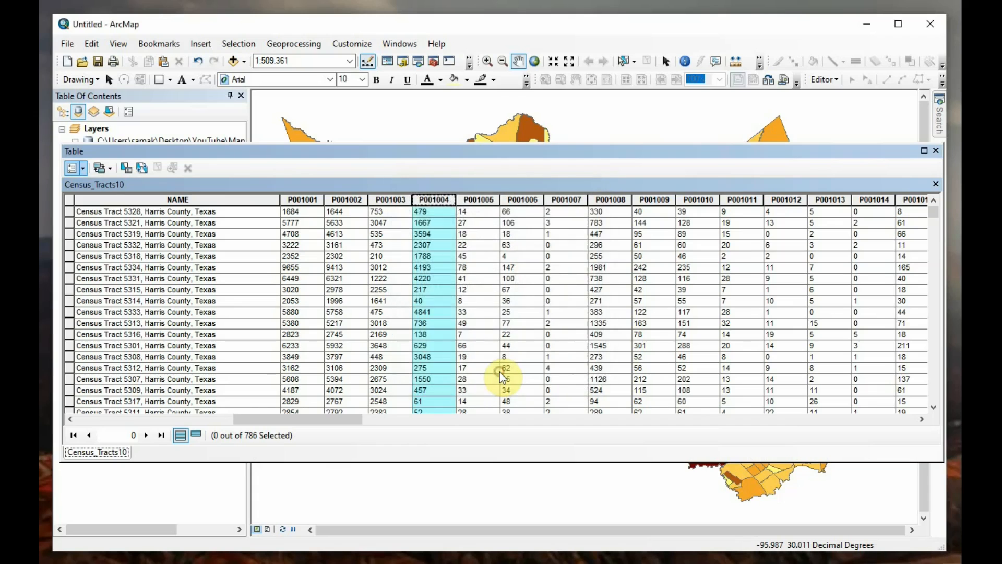
Calculate Pop_White outside an edit session with the Field Calculator expression [TractsTotalPop_2010.csv.P001003], and close the attribute table
{"action": "left_click_drag", "start_coordinate": [318, 418], "coordinate": [873, 439]}
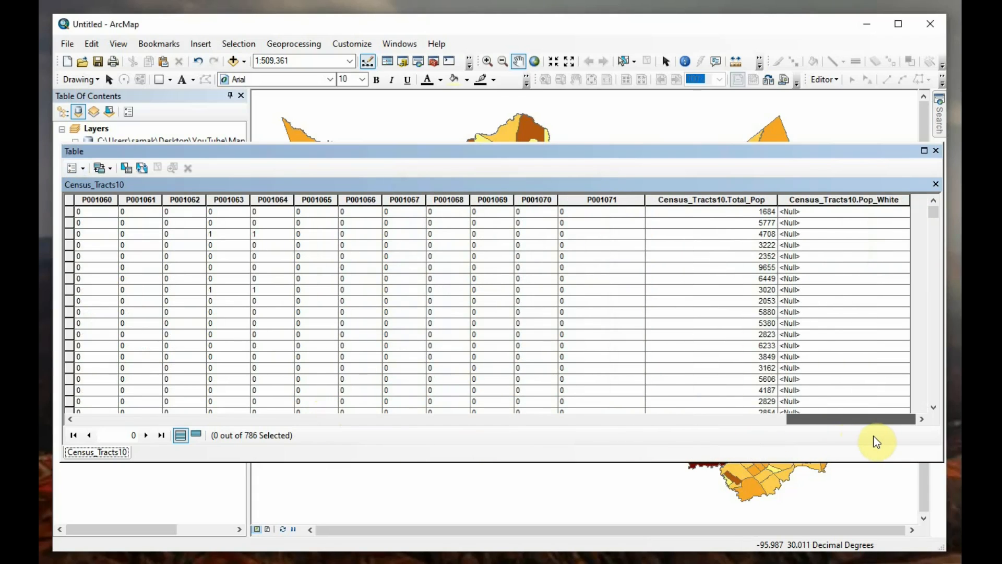
{"action": "left_click", "coordinate": [848, 202]}
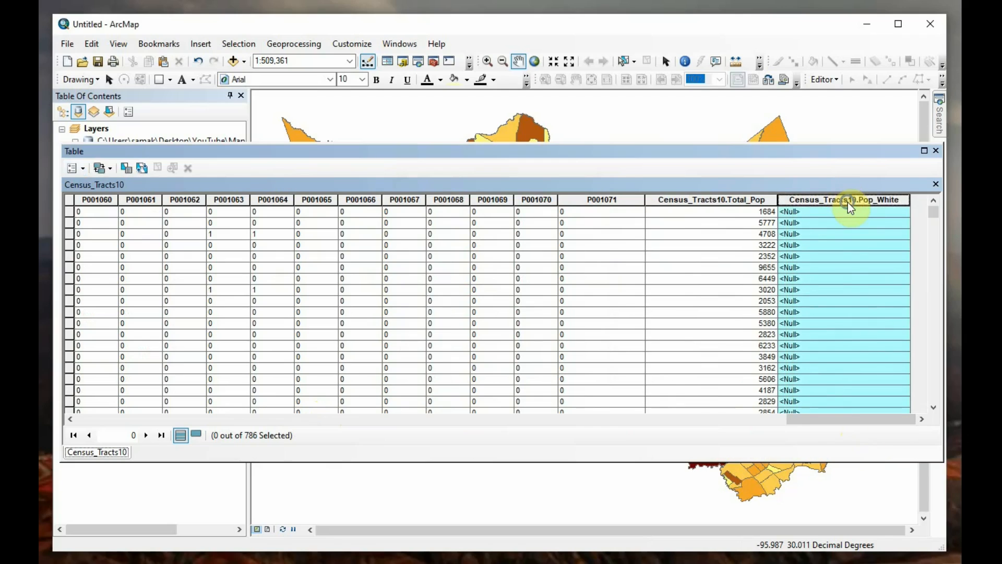
{"action": "right_click", "coordinate": [848, 202]}
{"action": "left_click", "coordinate": [894, 291]}
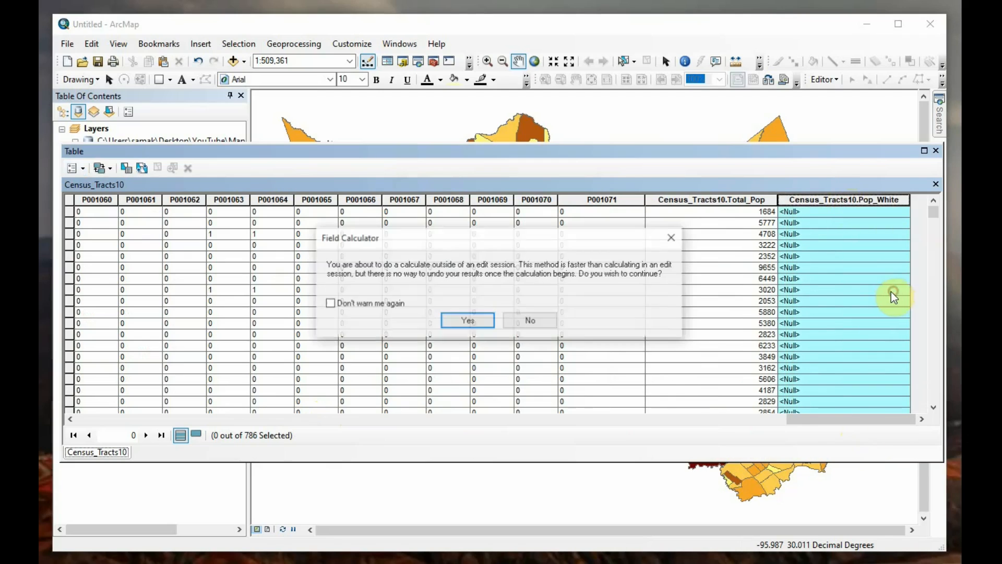
{"action": "left_click", "coordinate": [473, 329]}
{"action": "double_click", "coordinate": [442, 245]}
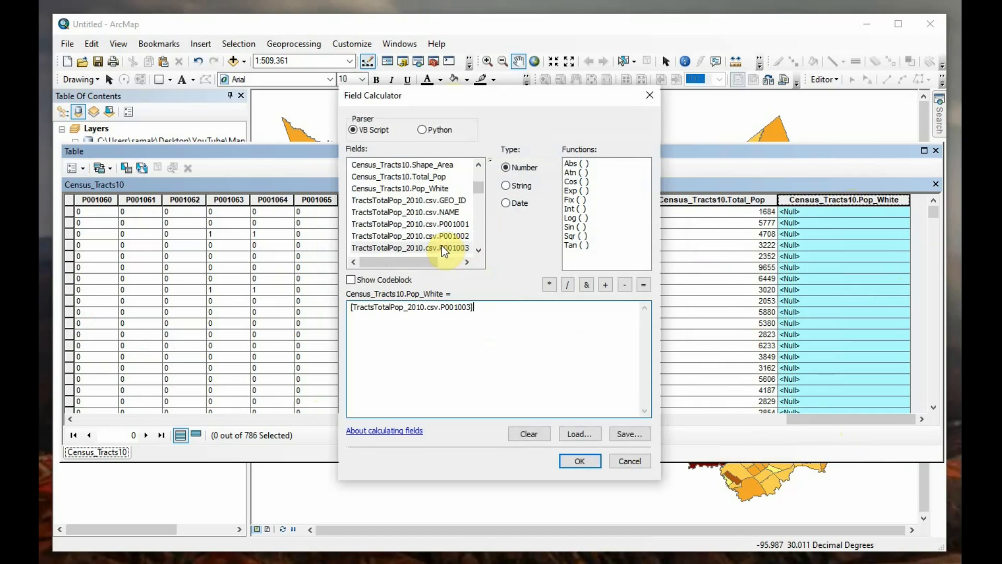
{"action": "left_click", "coordinate": [578, 459]}
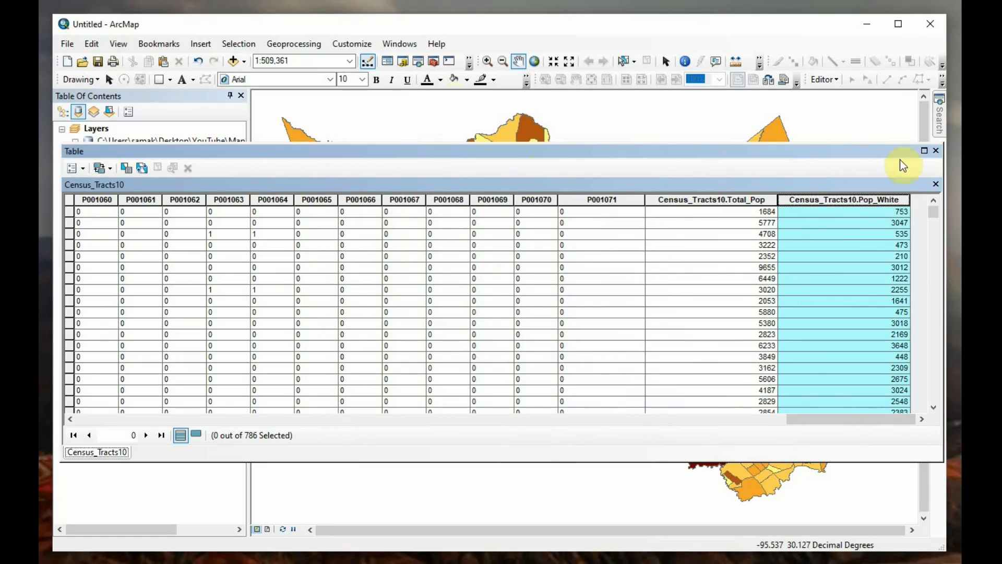
{"action": "left_click", "coordinate": [934, 152]}
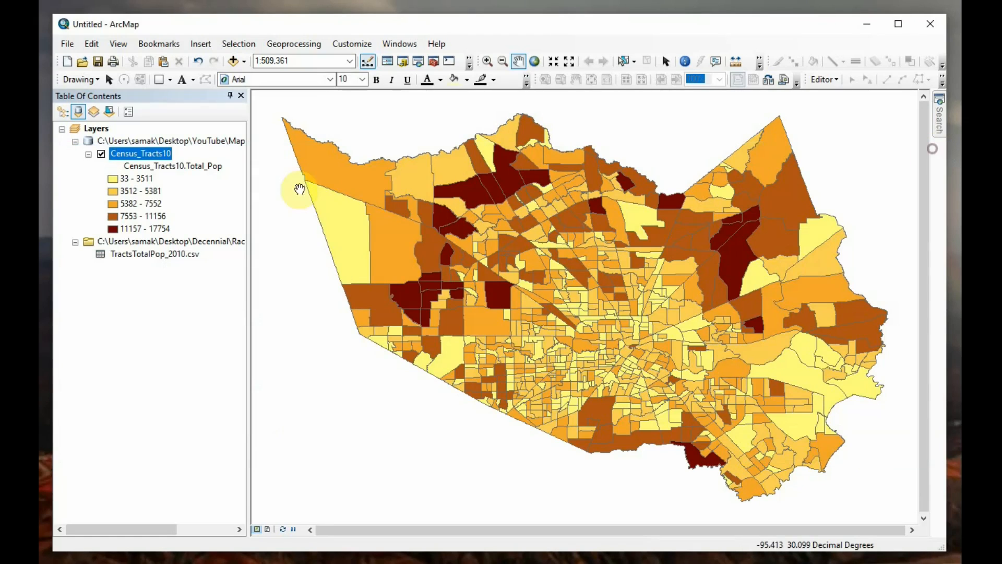
Change the graduated colors value field of the Census_Tracts10 layer to Census_Tracts10.Pop_White and apply the symbology
{"action": "right_click", "coordinate": [149, 151]}
{"action": "left_click", "coordinate": [208, 440]}
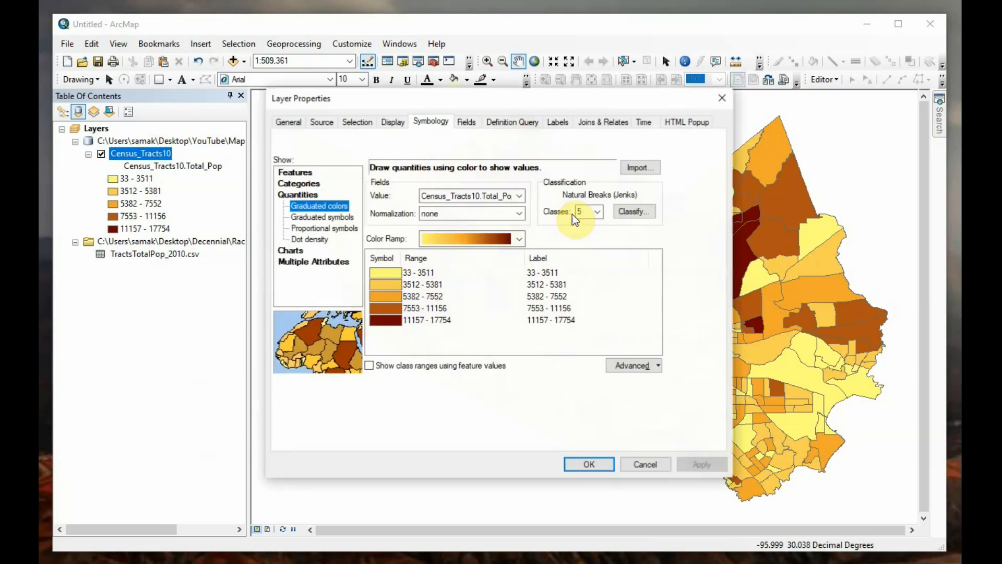
{"action": "left_click", "coordinate": [520, 196]}
{"action": "left_click", "coordinate": [512, 263]}
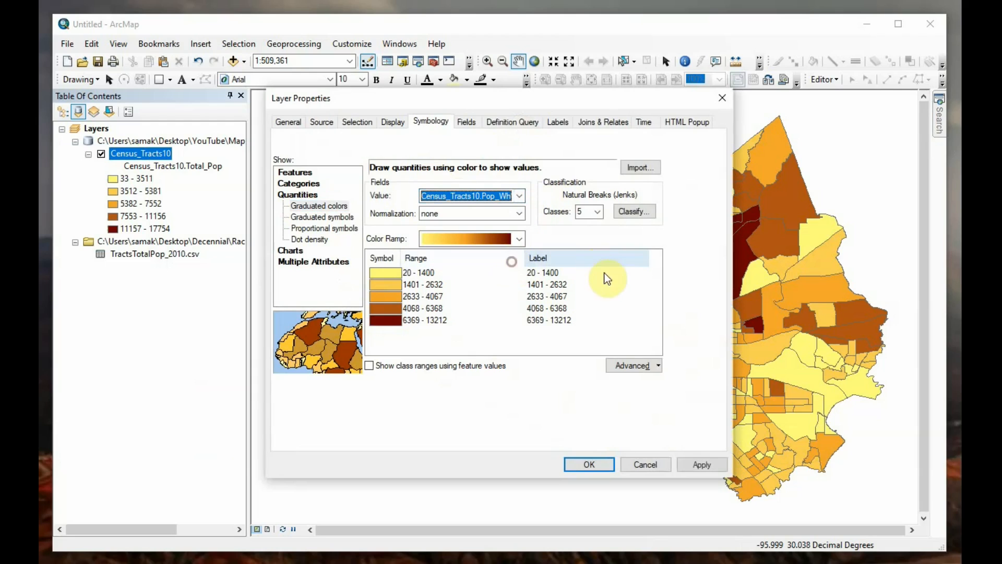
{"action": "left_click", "coordinate": [703, 466]}
{"action": "left_click", "coordinate": [608, 464]}
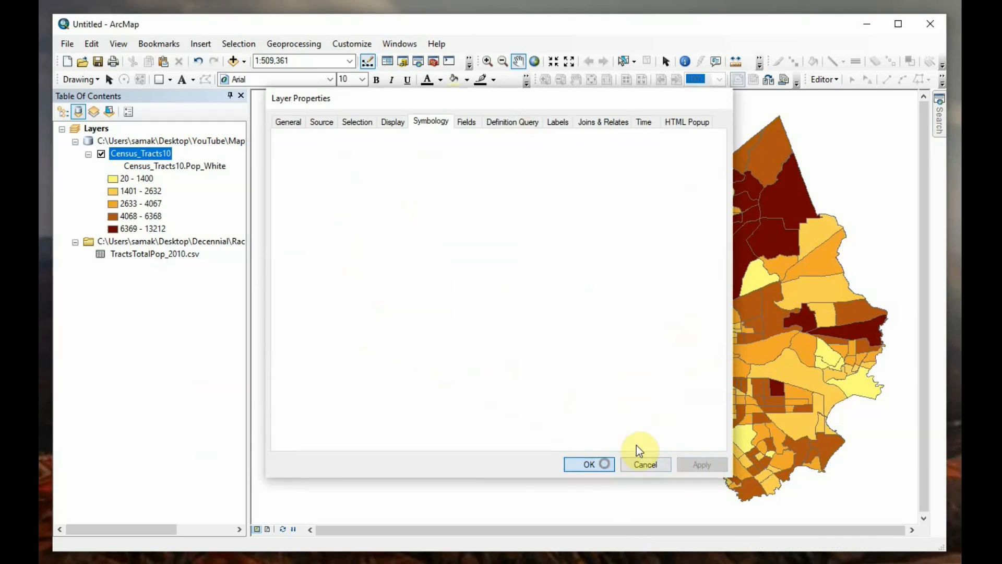